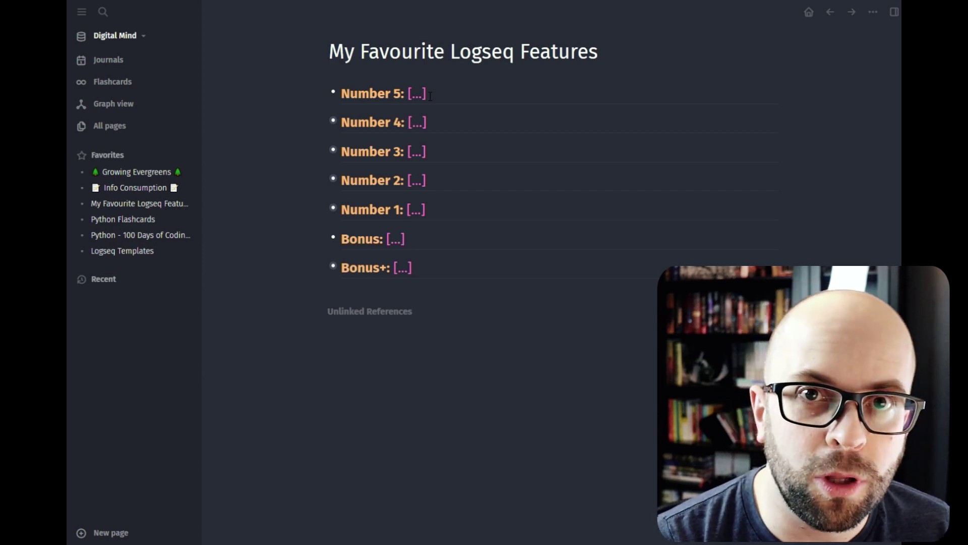
Step: Reveal 'Markdown Files' as the hidden Number 5 feature
click(419, 94)
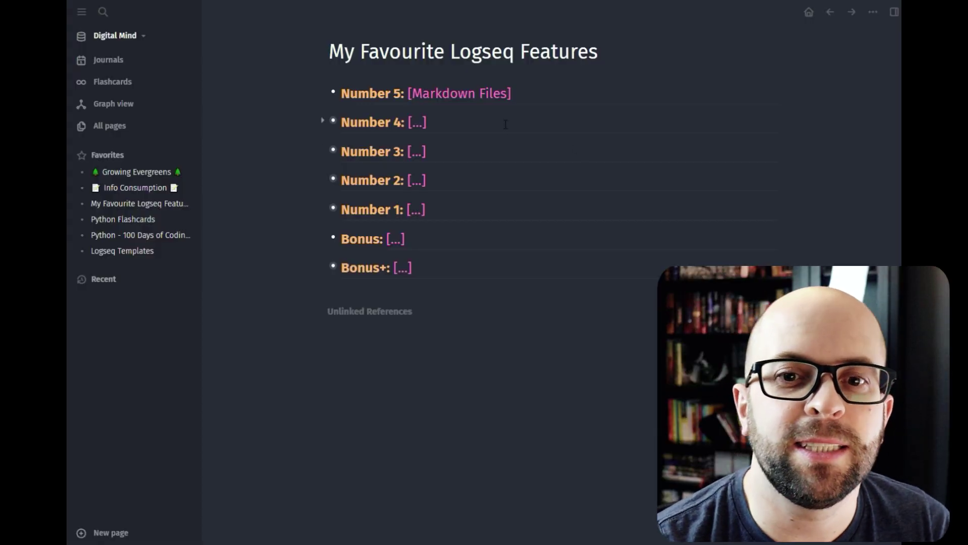
Step: Reveal Number 4 as 'Editing Pages Through Links', expand it, and preview its Newly Created Page link
click(417, 129)
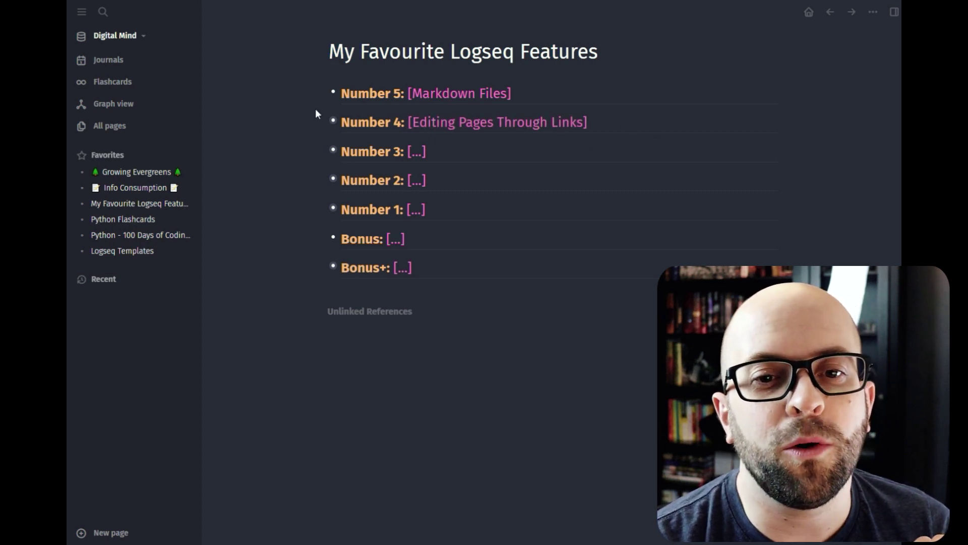
click(322, 122)
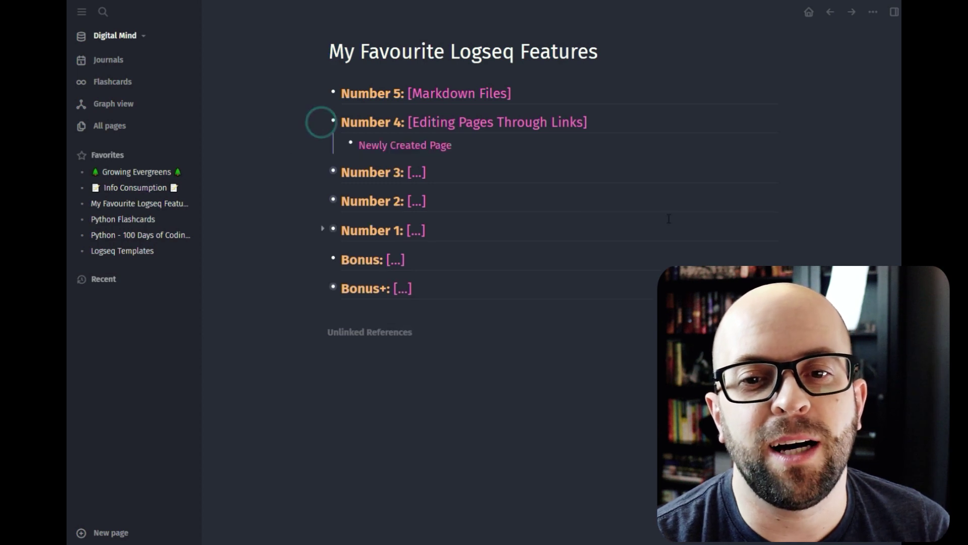
click(503, 147)
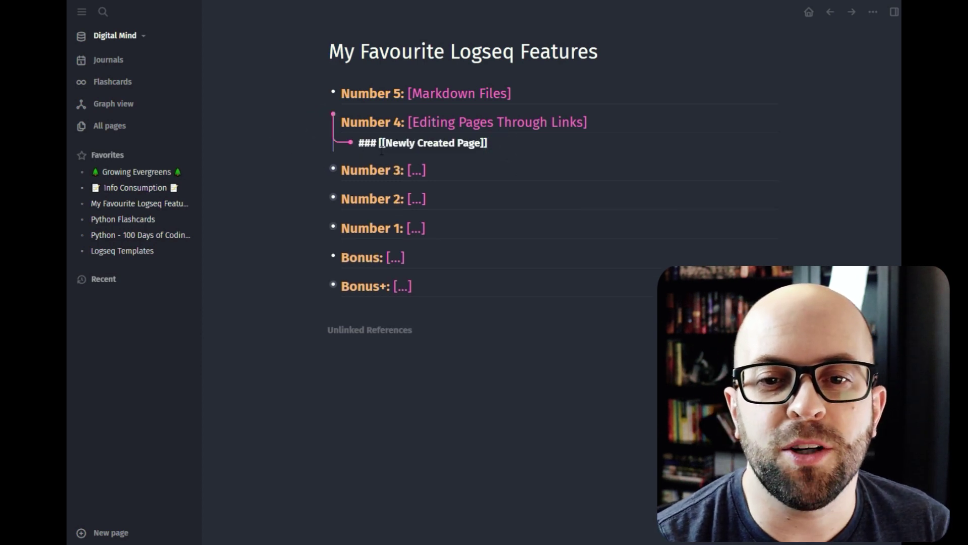
click(269, 137)
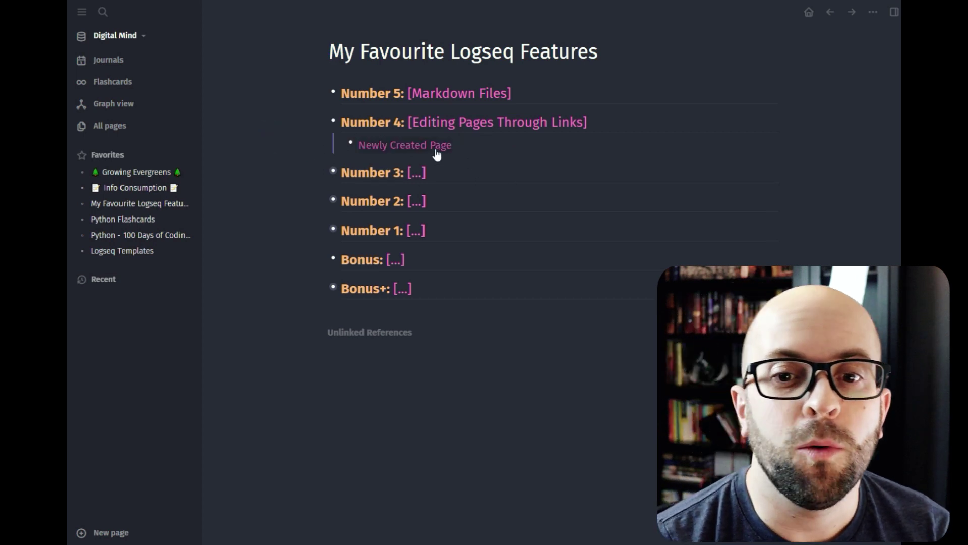
mouse_move(437, 155)
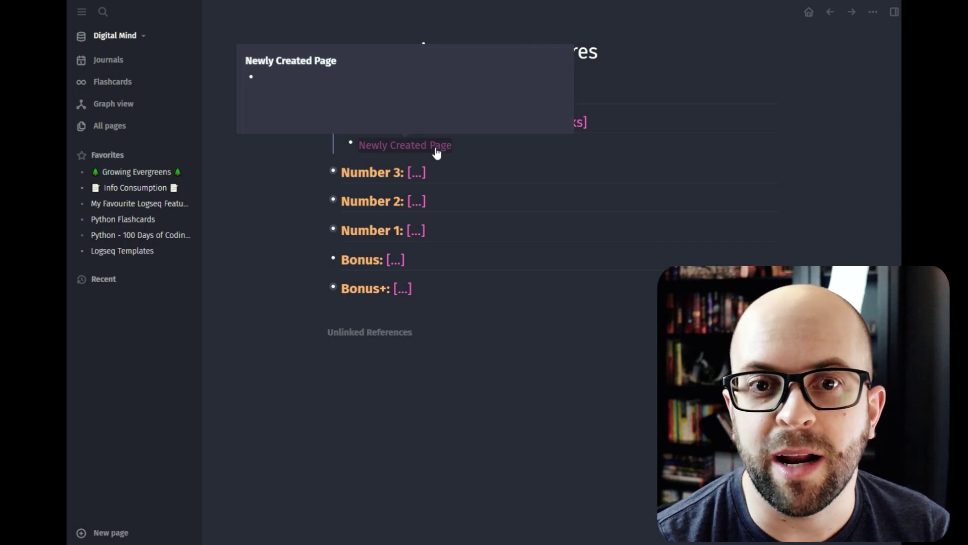
Step: Write 'Edit the note' on Newly Created Page from its link preview
click(333, 78)
text(Edit the note.)
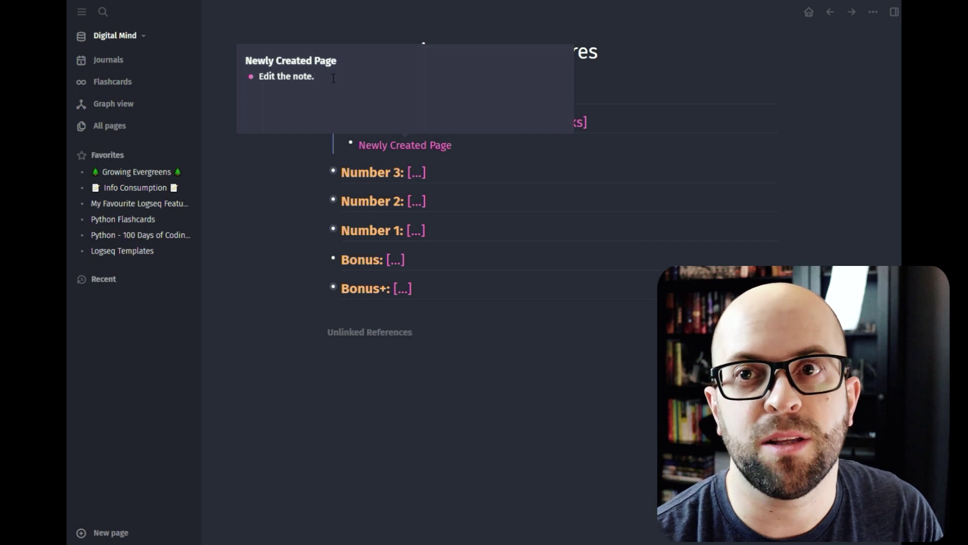
key(Return)
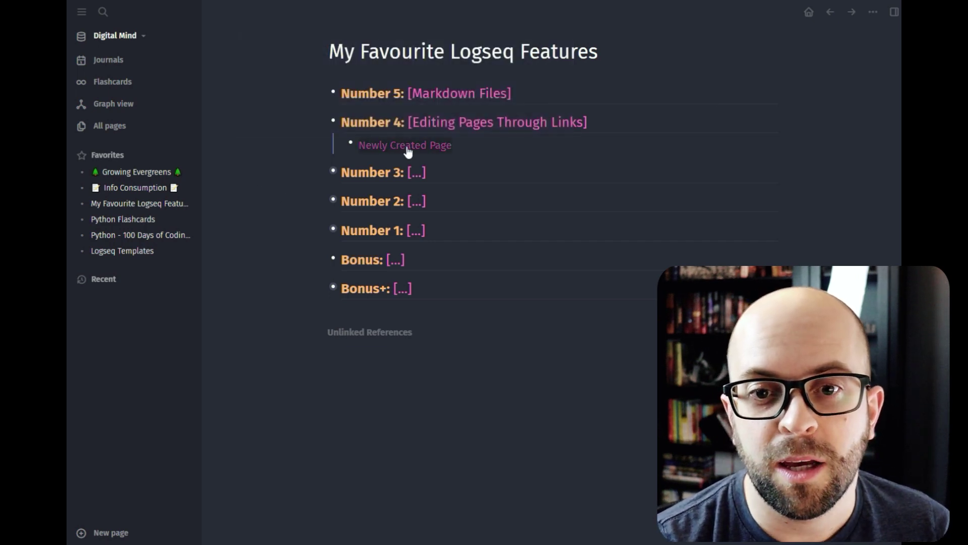
mouse_move(409, 151)
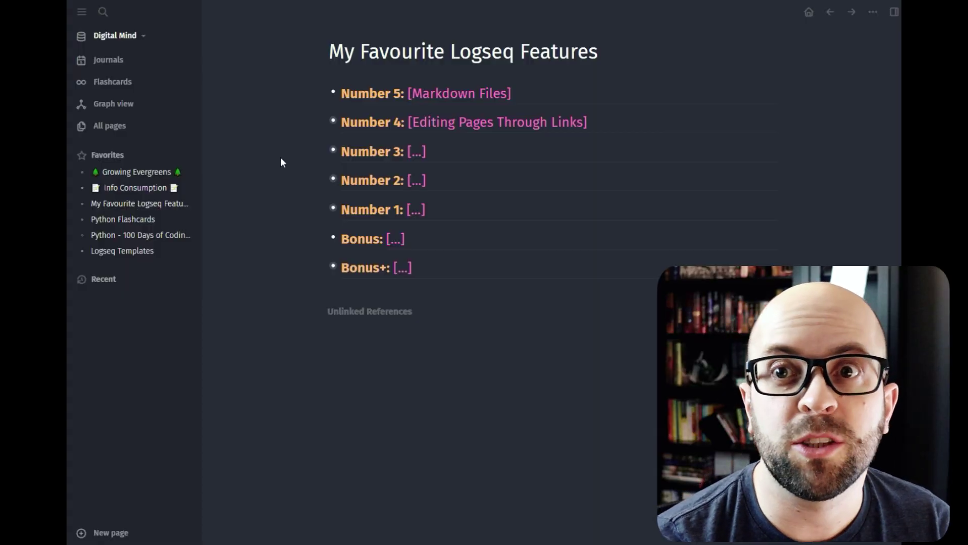
Step: Reveal and expand Number 3, then add and remove a #card tag on 'How to create a card?'
click(419, 153)
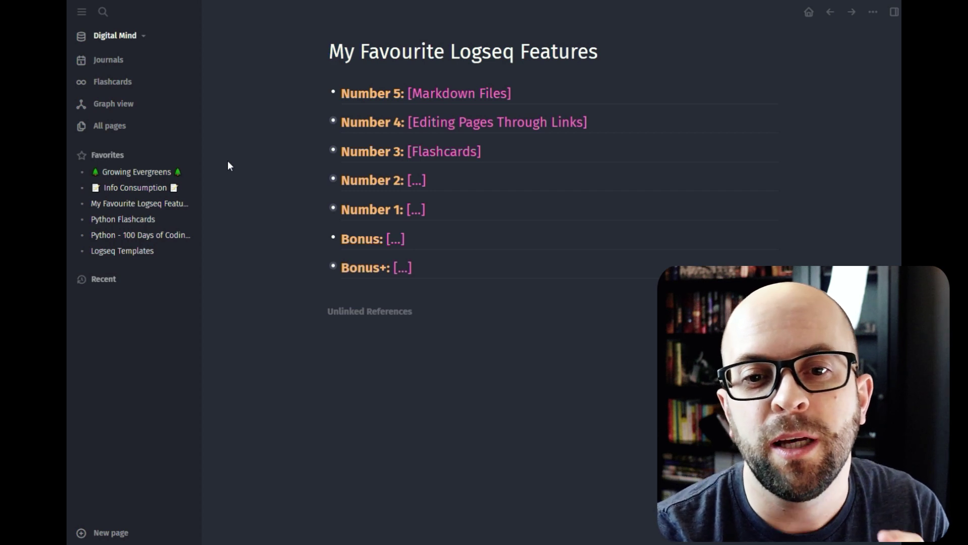
click(324, 150)
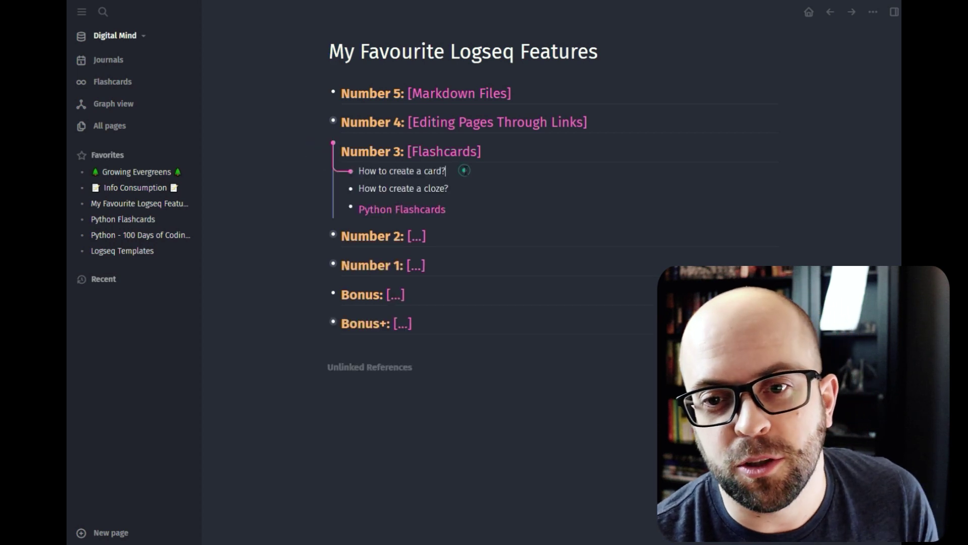
click(465, 170)
text(#card)
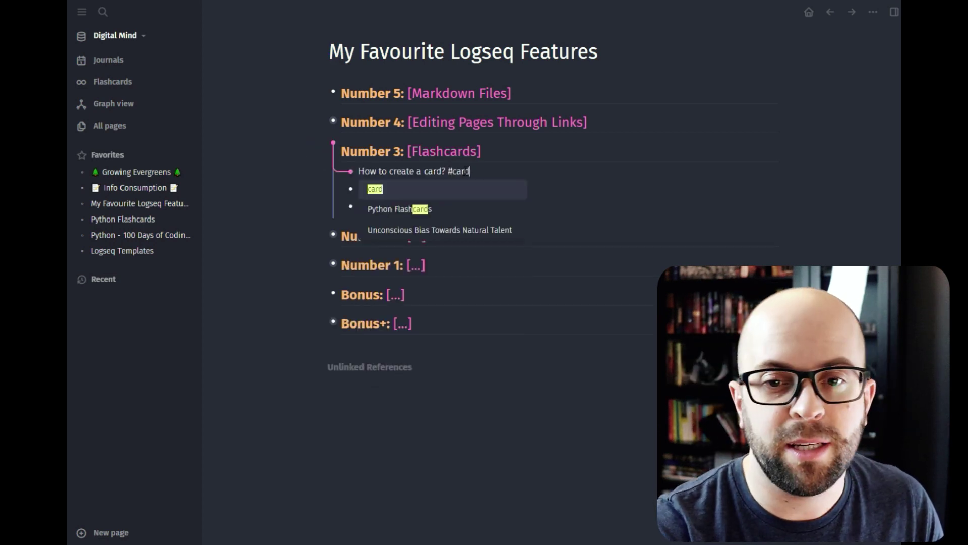
click(263, 191)
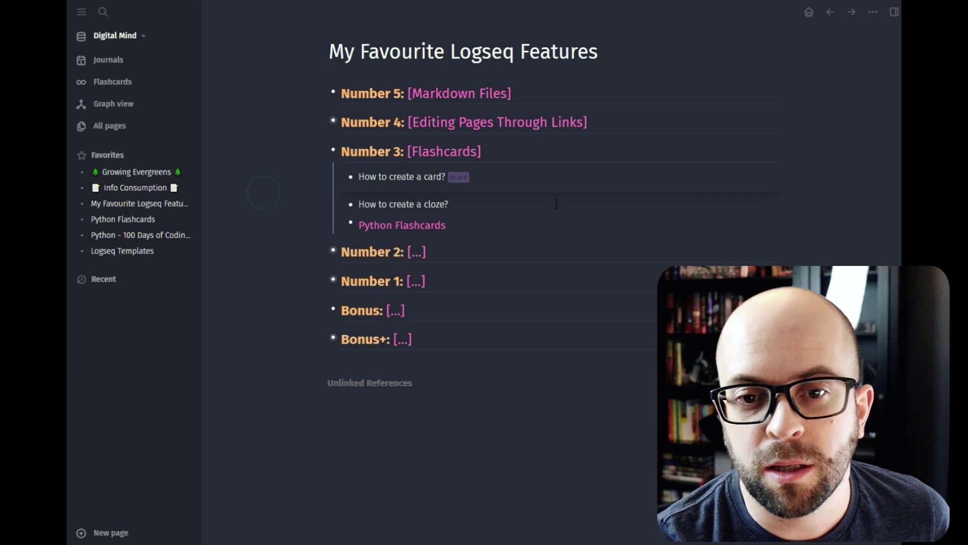
drag(489, 172, 448, 176)
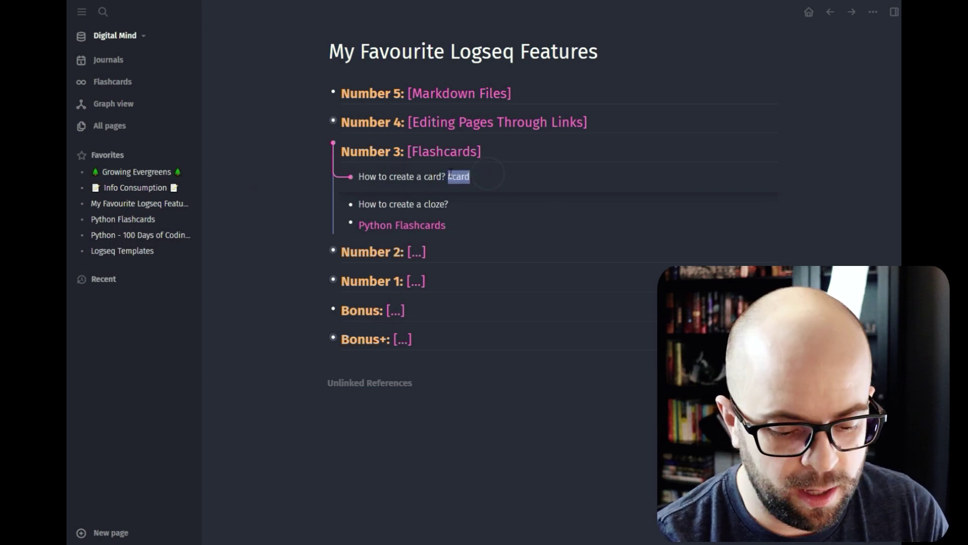
key(BackSpace)
key(Escape)
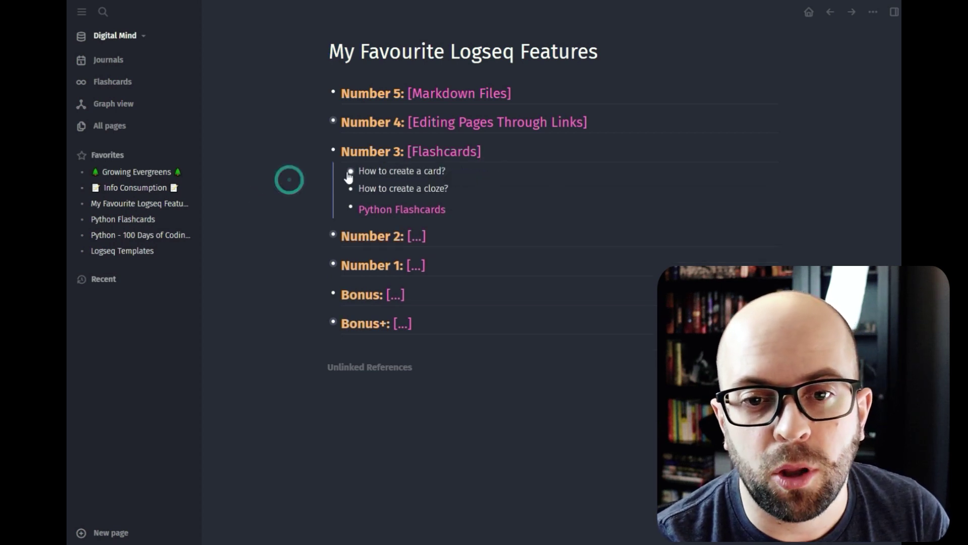
Step: Turn 'How to create a card?' into a flashcard with Make a Card, then re-hide Number 3's title
right_click(349, 174)
click(398, 339)
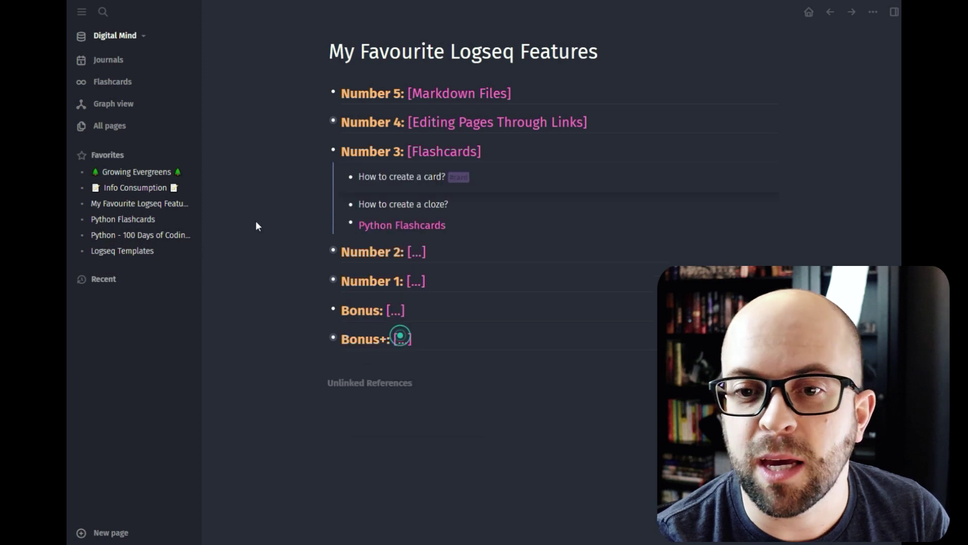
click(256, 180)
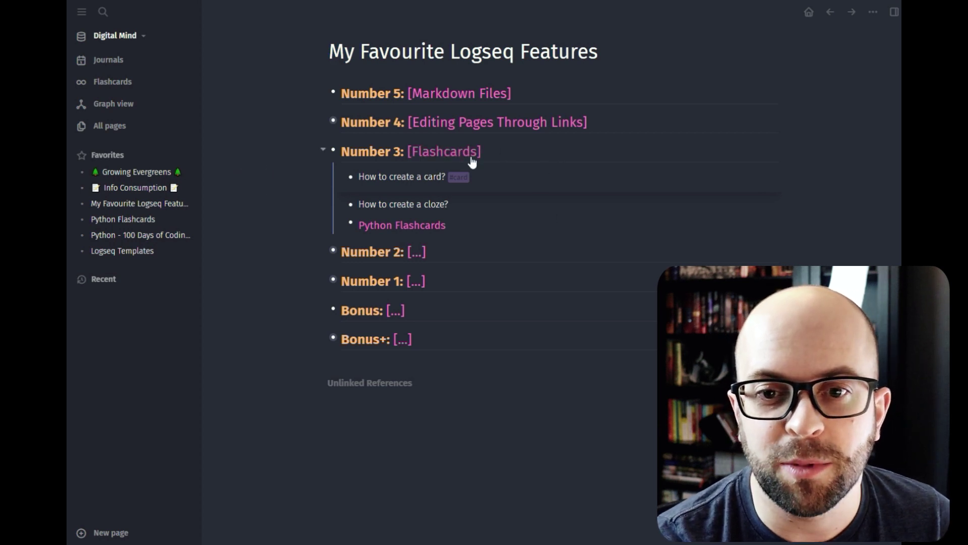
click(442, 153)
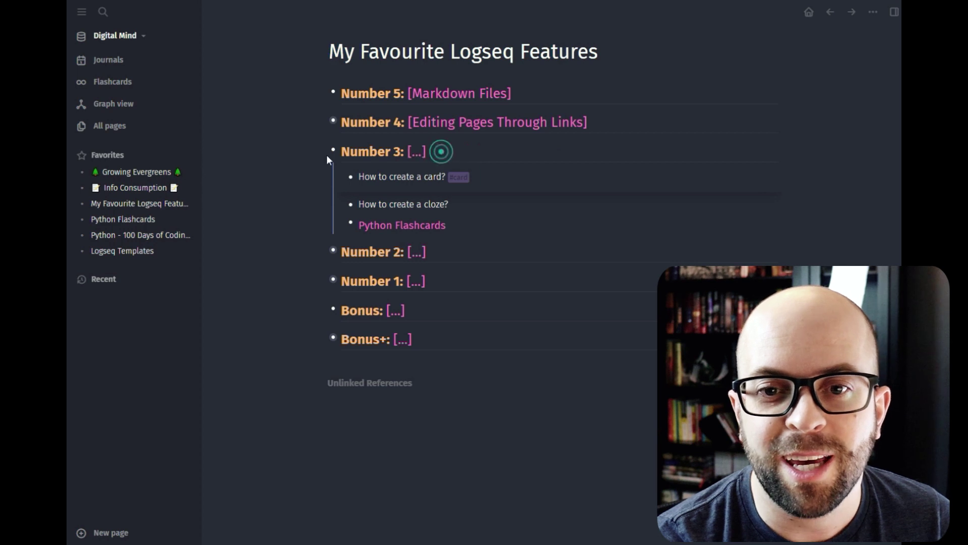
click(423, 157)
click(422, 157)
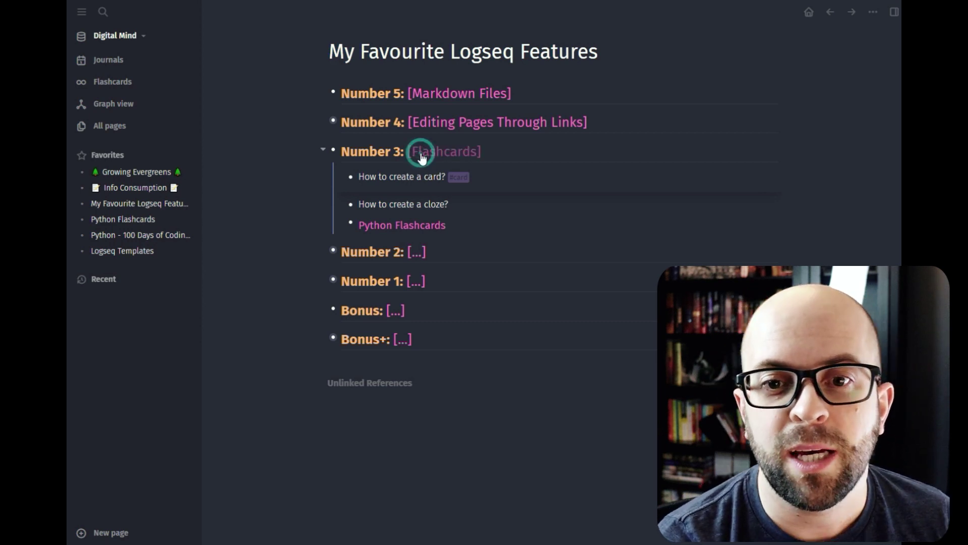
click(249, 173)
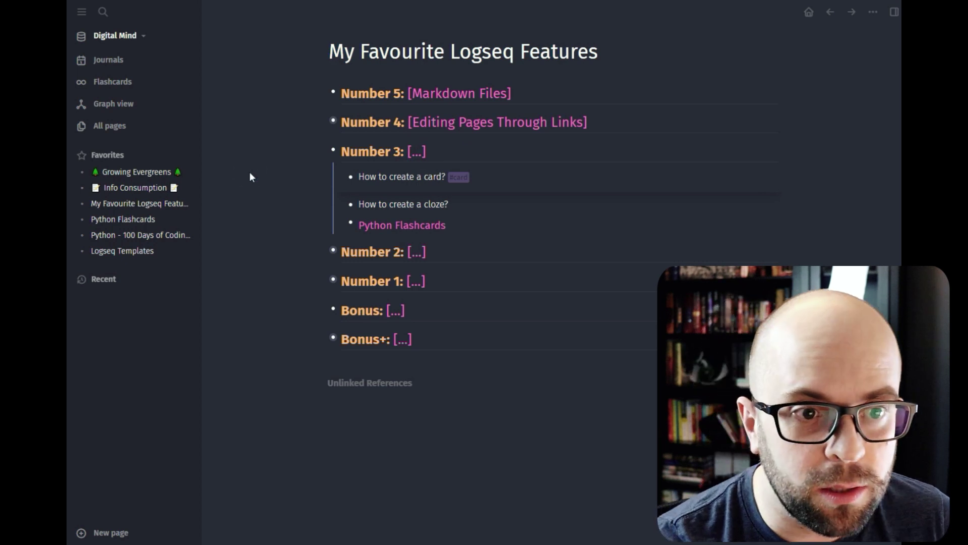
Step: Review a Python flashcard in Flashcards: show its answers and clozes, then rate it
click(116, 84)
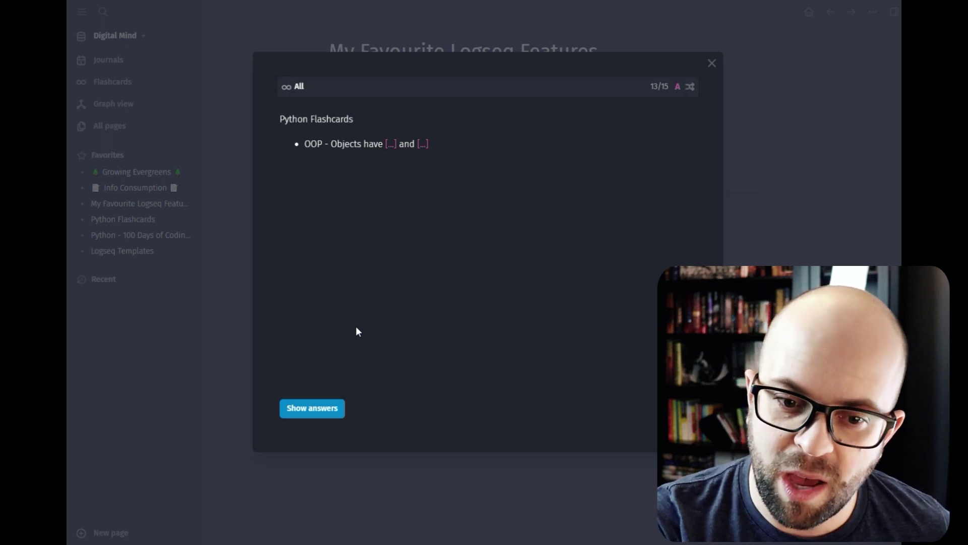
key(s)
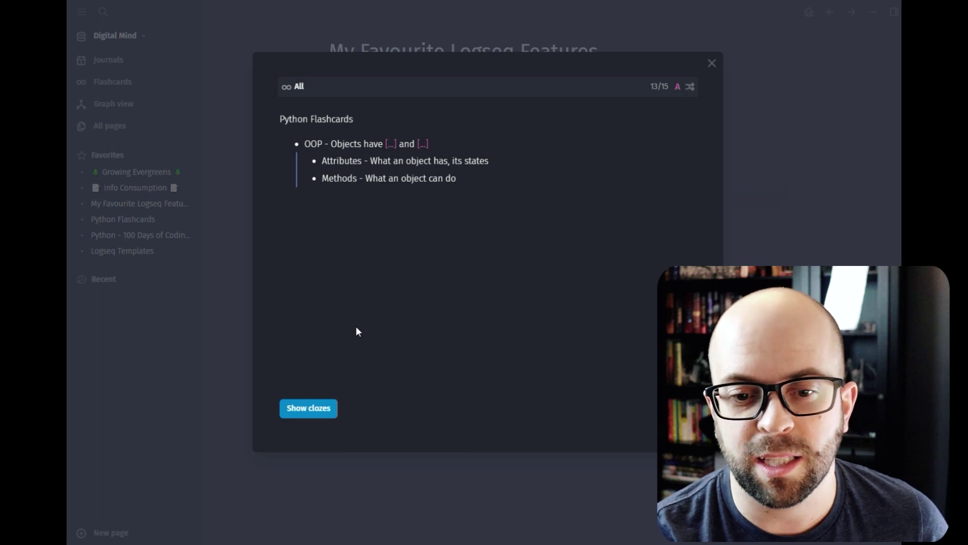
key(s)
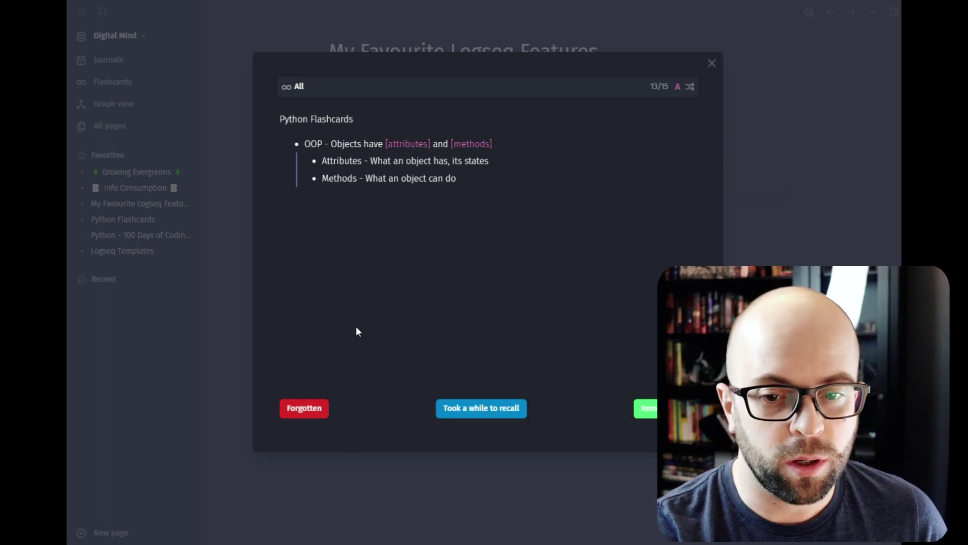
key(r)
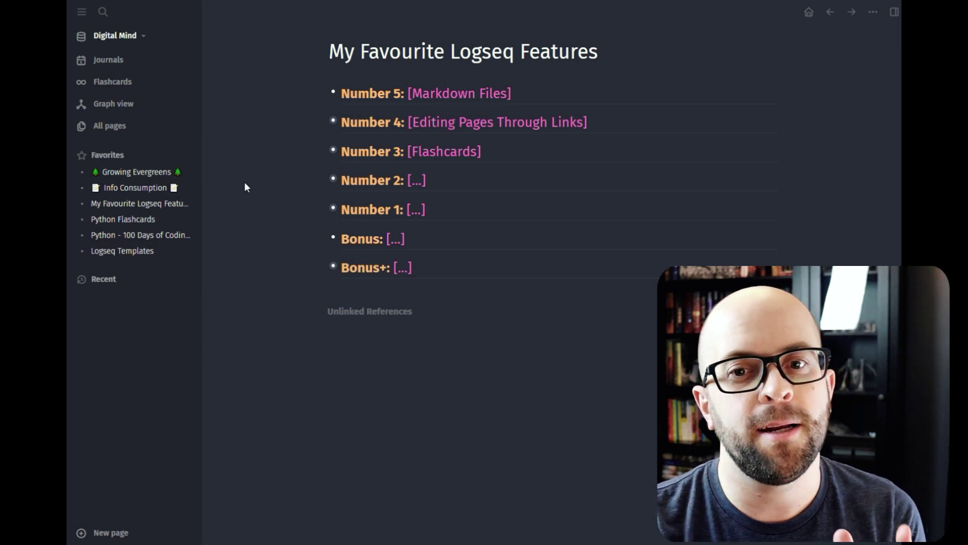
Step: Reveal Number 2 as 'PDF Functionality' and drop Python Syntax Cheat Sheet.pdf into a child block
click(416, 182)
click(323, 179)
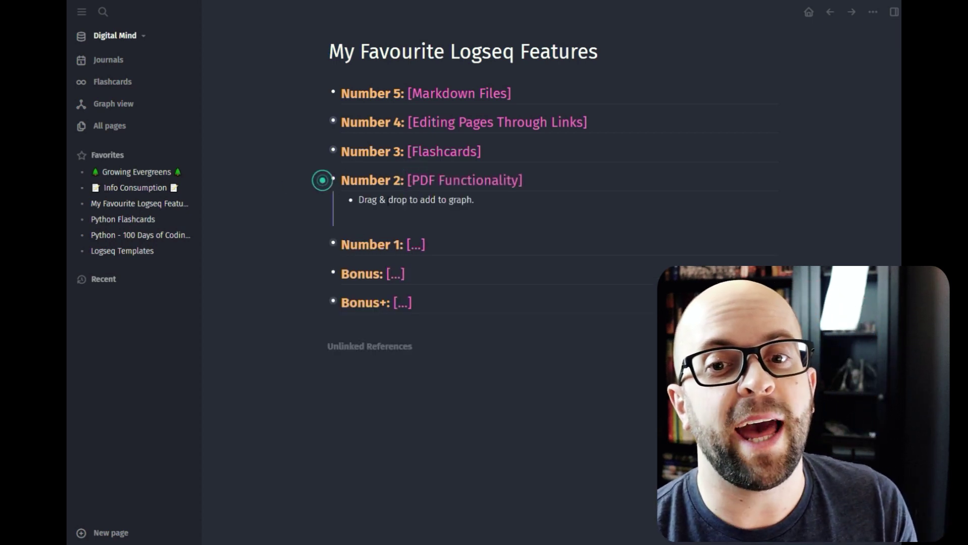
click(407, 219)
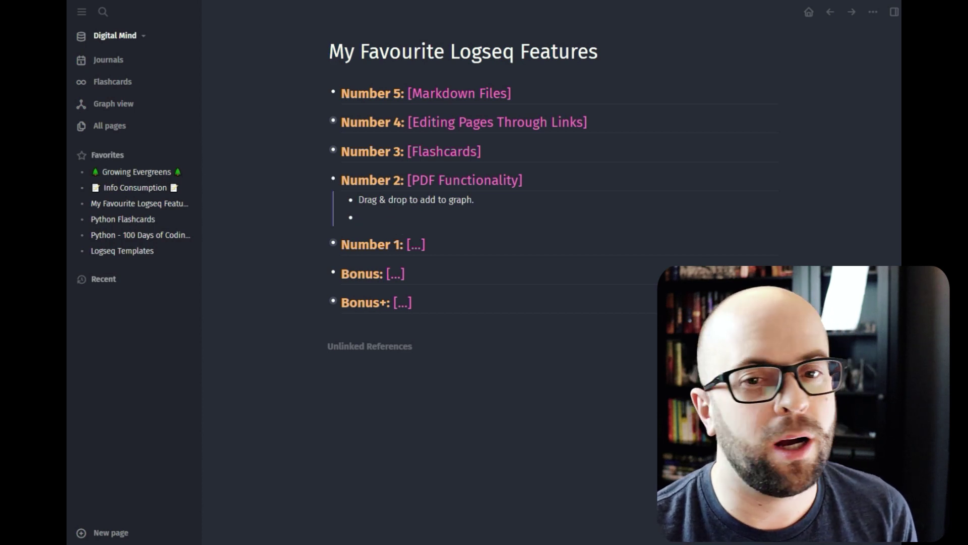
drag(75, 237, 362, 216)
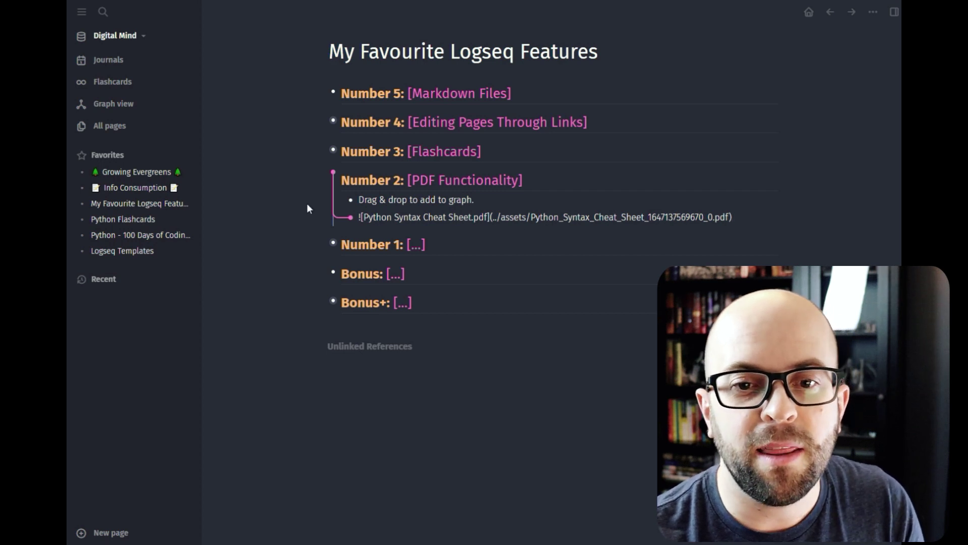
click(266, 201)
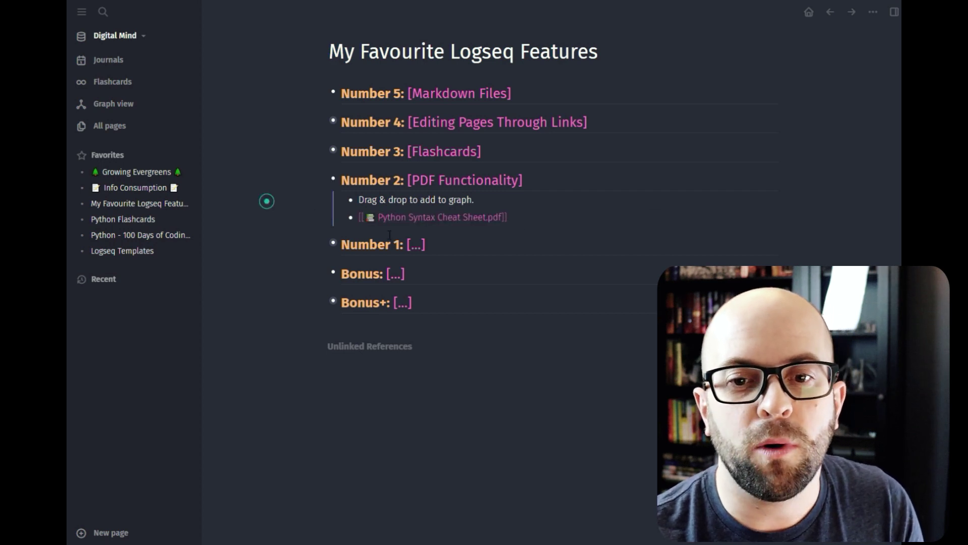
Step: Highlight 'Prints a string into the console.' in the PDF and paste its P1 reference under the link
click(417, 222)
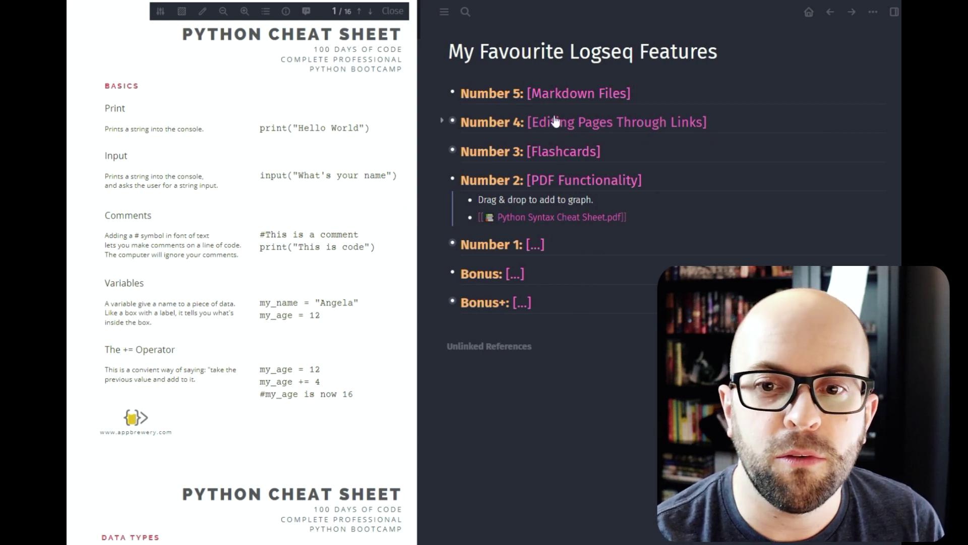
click(647, 220)
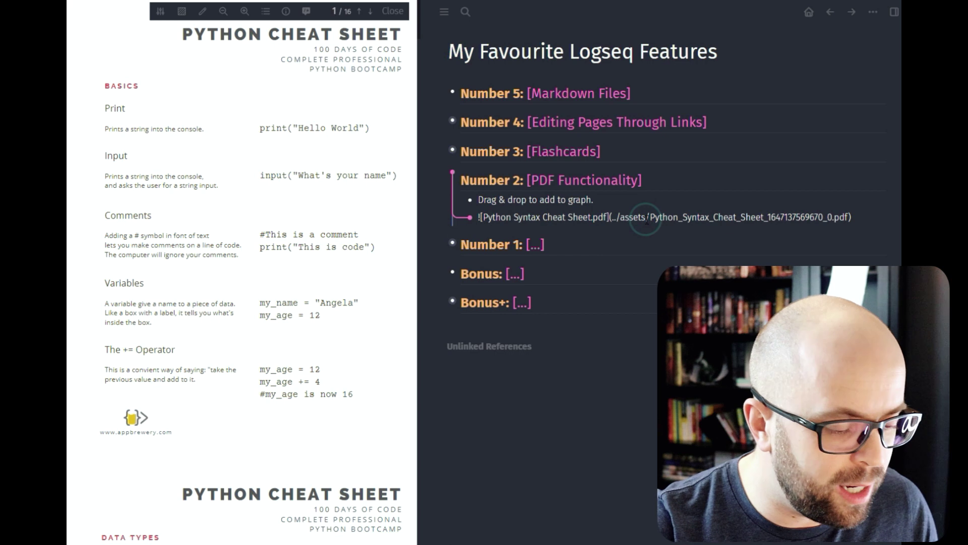
key(Return)
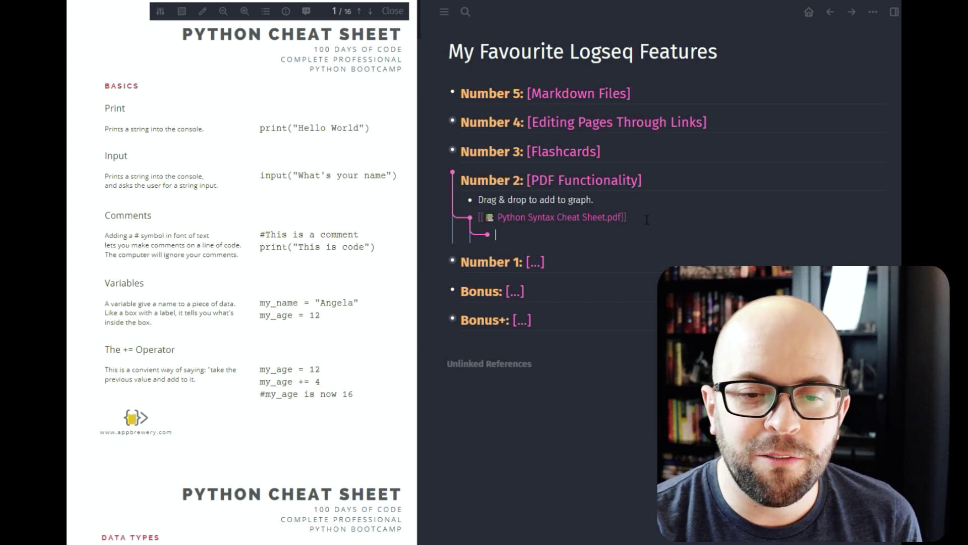
click(106, 129)
drag(106, 128, 205, 130)
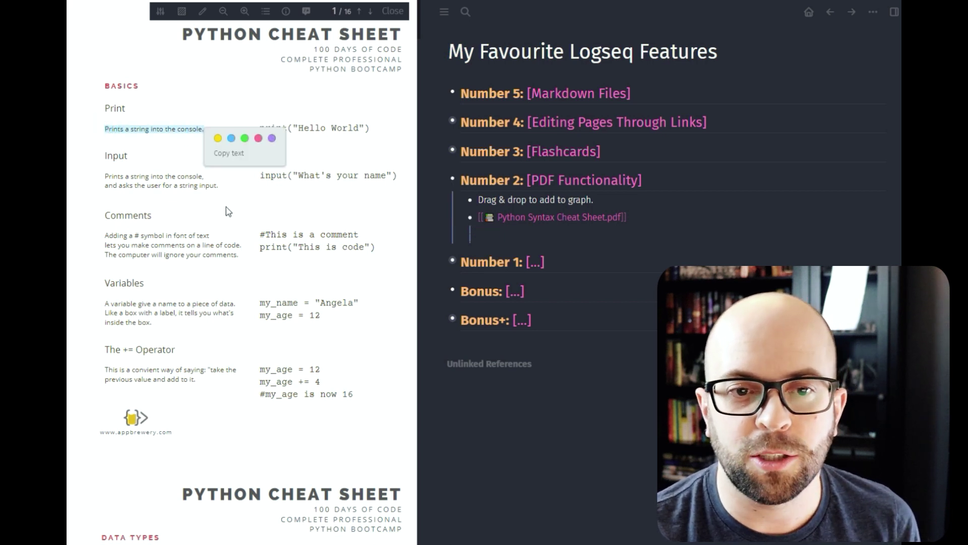
click(218, 139)
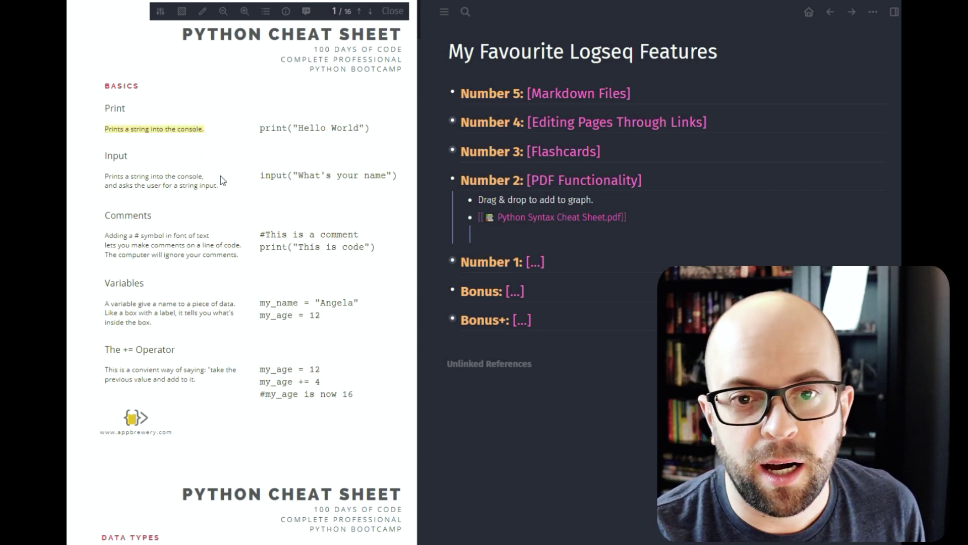
click(515, 240)
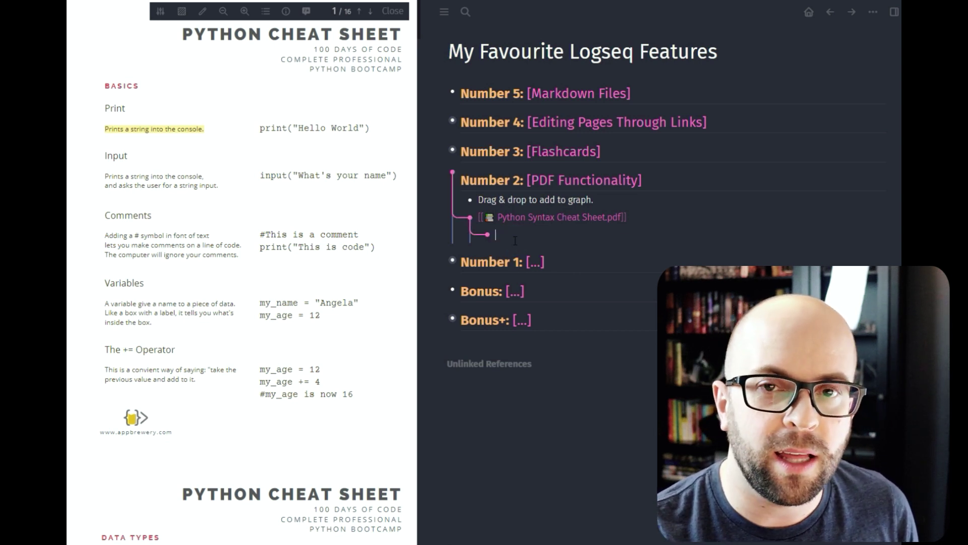
text(((622d533e-2873-49f5-8add-1e83730c6c30)))
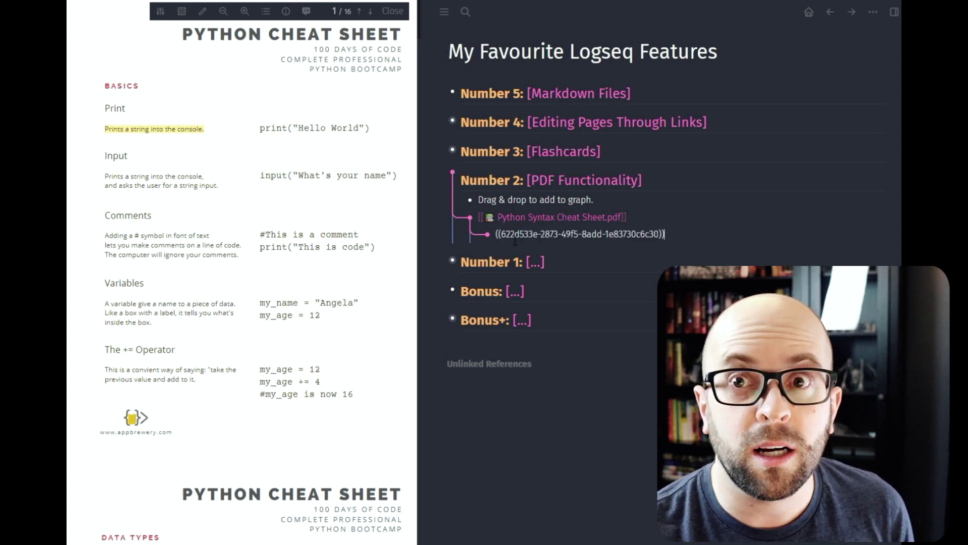
key(Return)
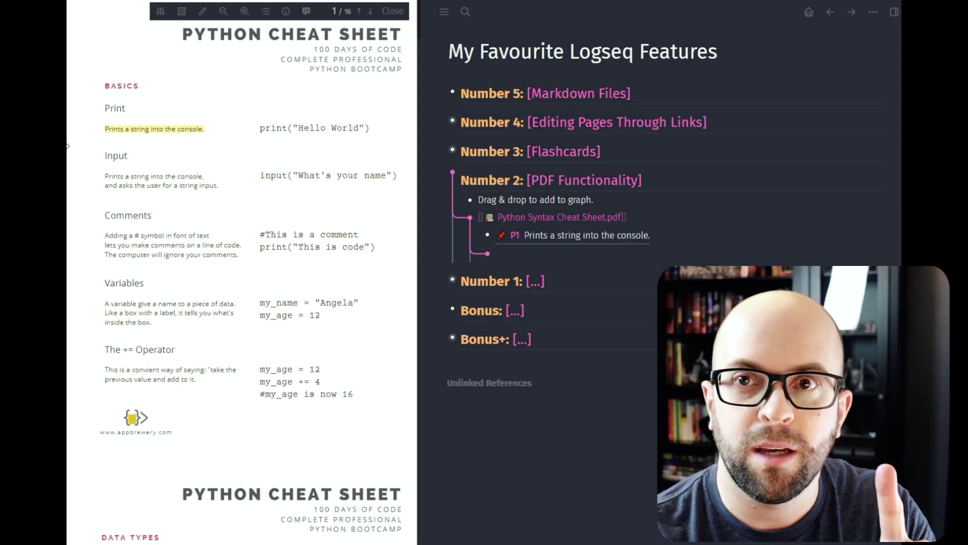
Step: Add the indented note 'This a note' beneath the P1 reference
key(Tab)
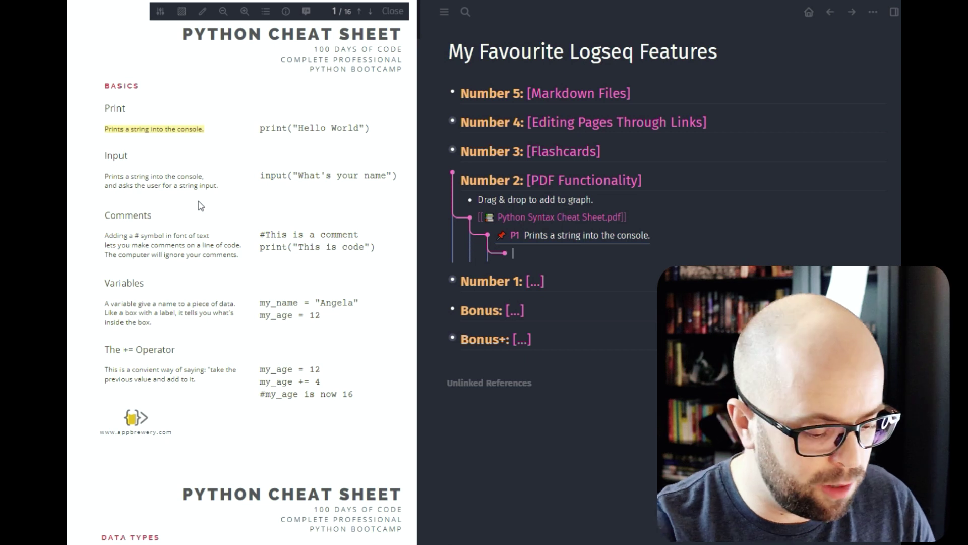
text(This a note)
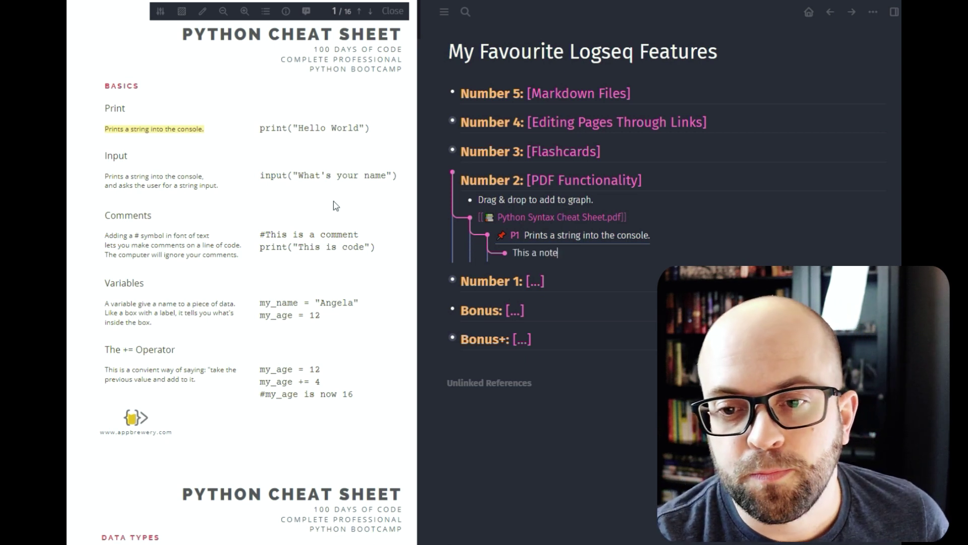
key(Return)
key(shift+Tab)
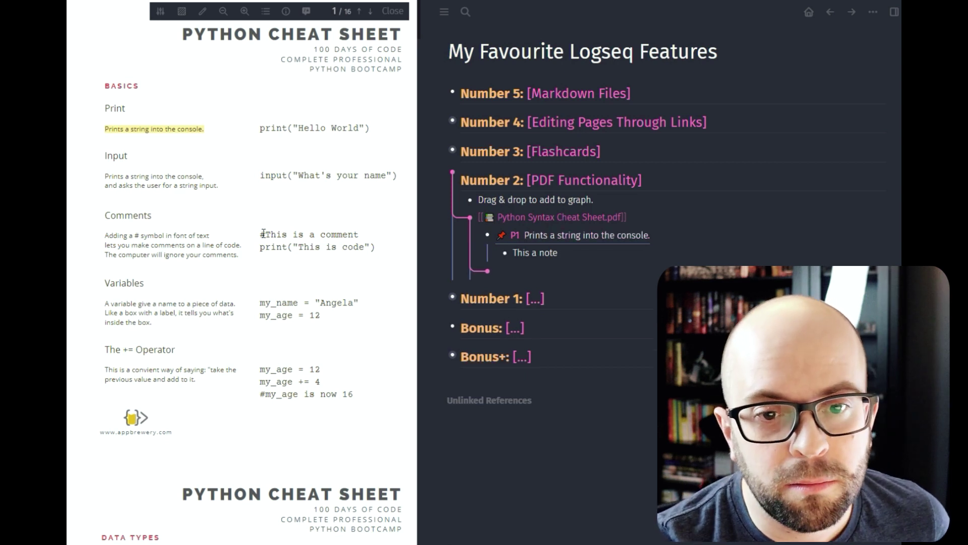
Step: Highlight the 'Functions with Outputs' heading on PDF page 7 and add it as a reference
scroll(212, 243, down, 20)
scroll(213, 243, down, 4)
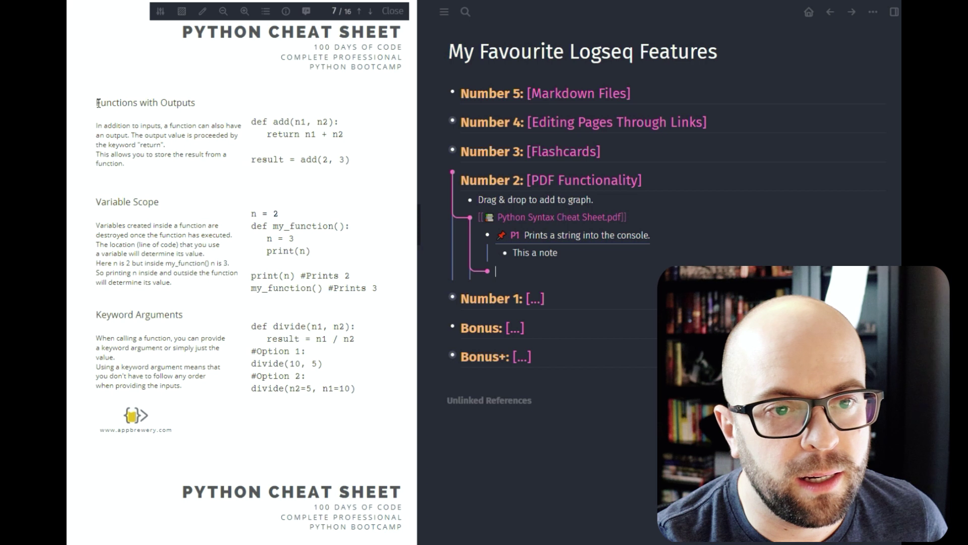
drag(96, 103, 527, 271)
key(Escape)
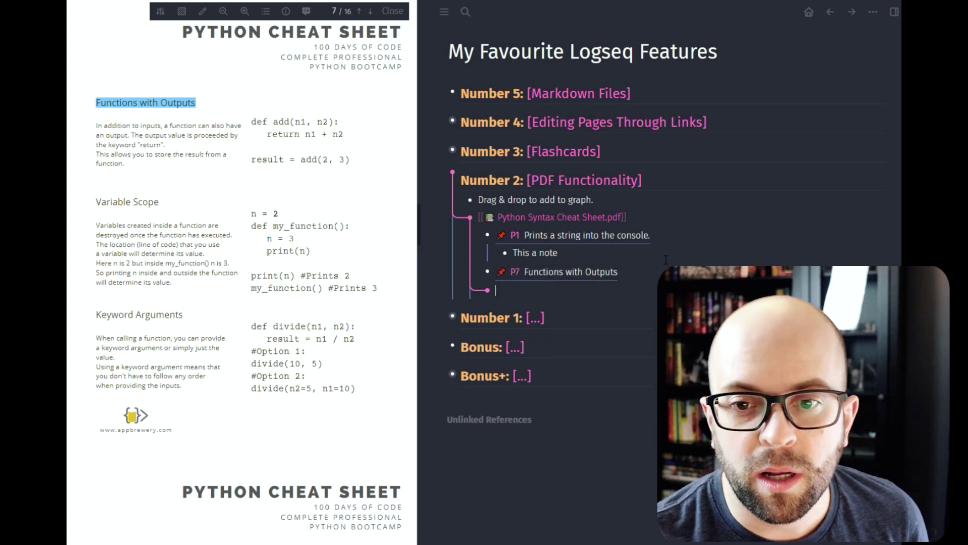
Step: Jump from the P7 reference to its highlight in the cheat sheet PDF, then close the viewer
click(393, 10)
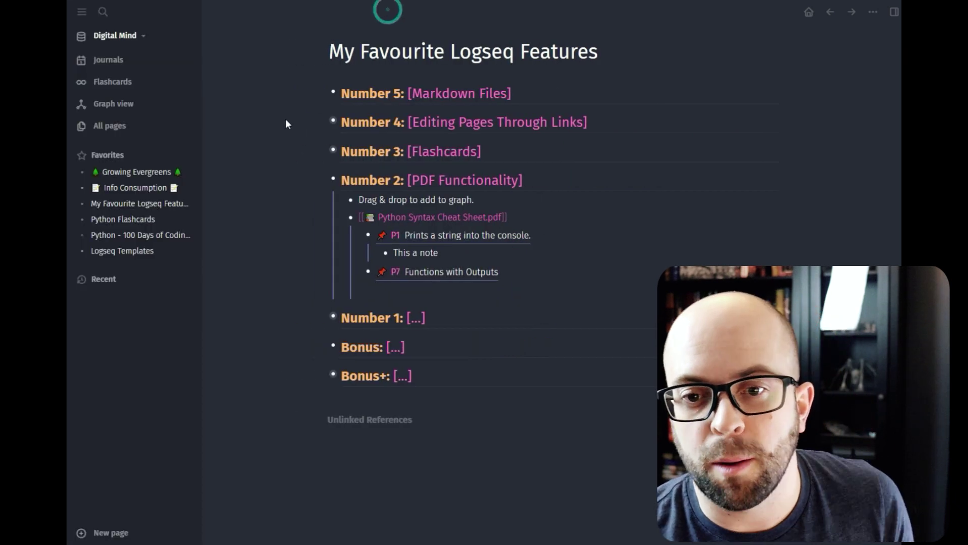
click(463, 272)
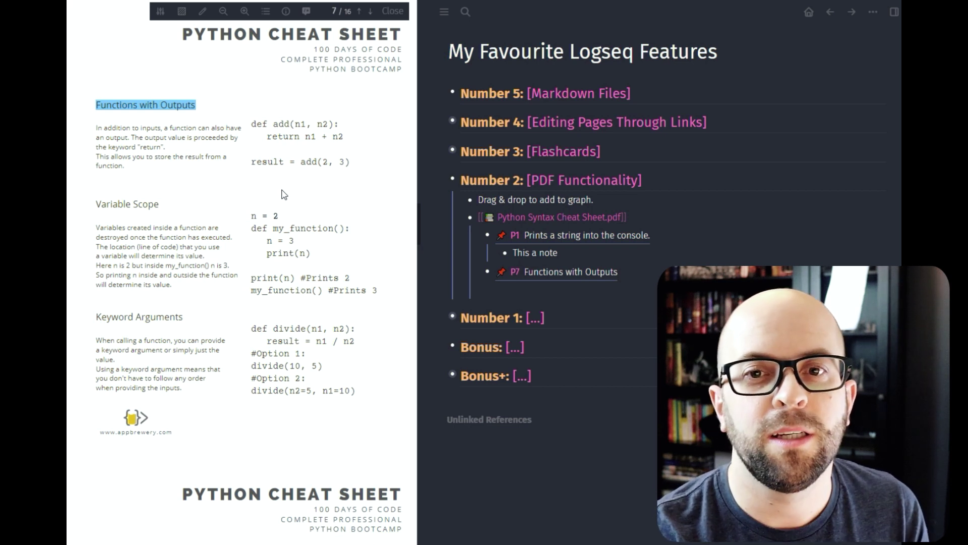
click(403, 13)
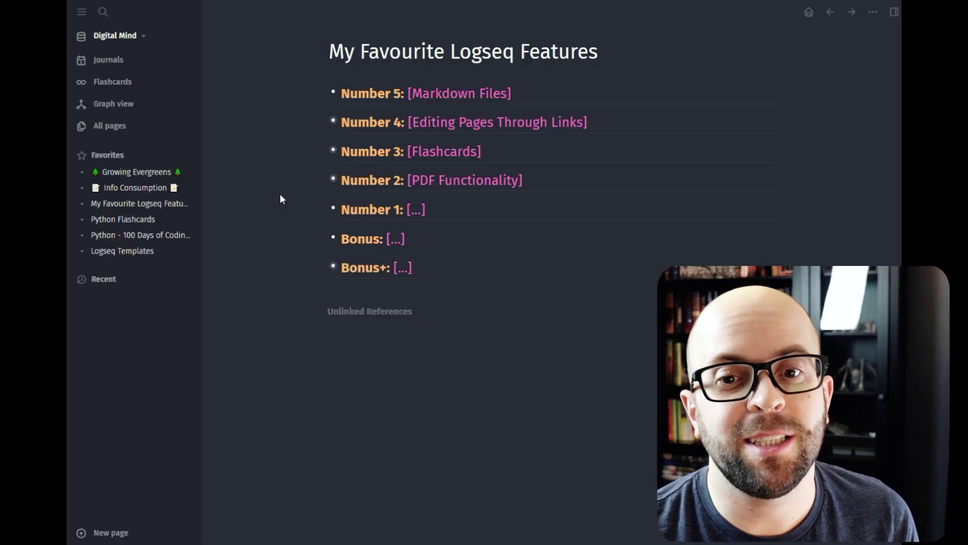
Step: Reveal Number 1 as 'Powerful Queries', open Growing Evergreens, and show the Good Life block's raw query
click(415, 211)
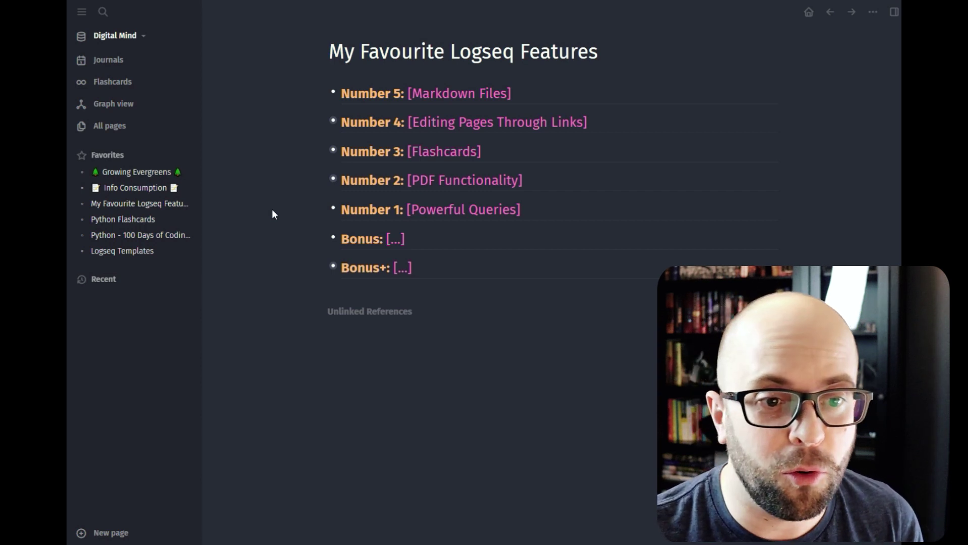
click(146, 174)
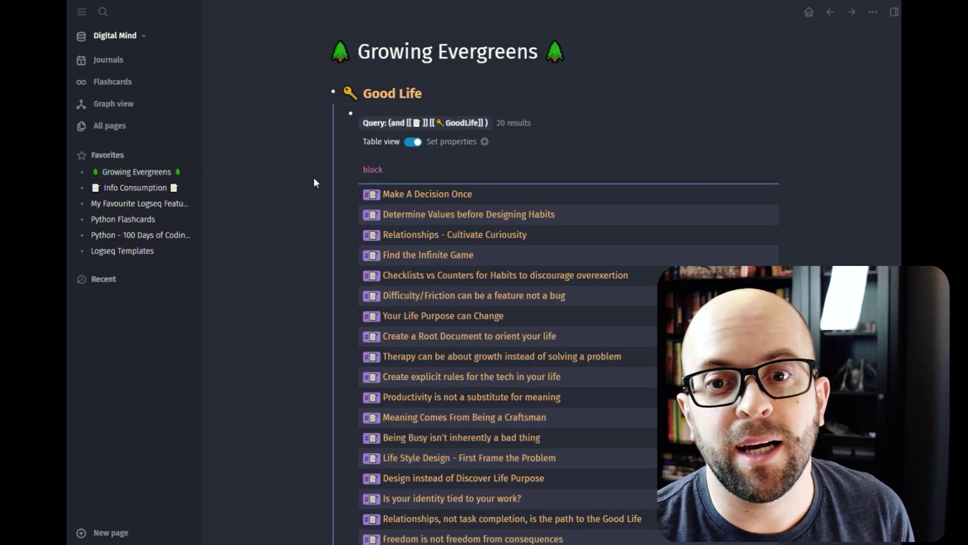
click(434, 110)
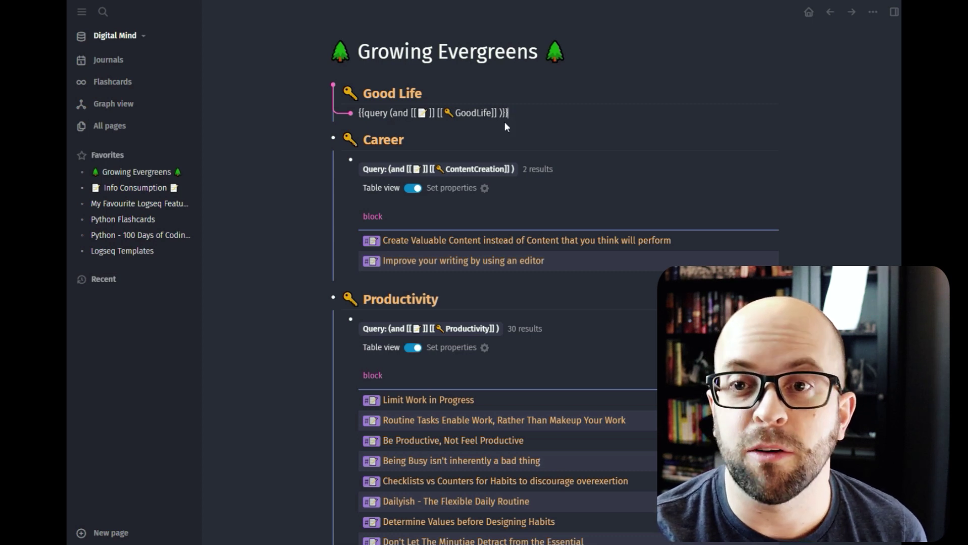
click(260, 123)
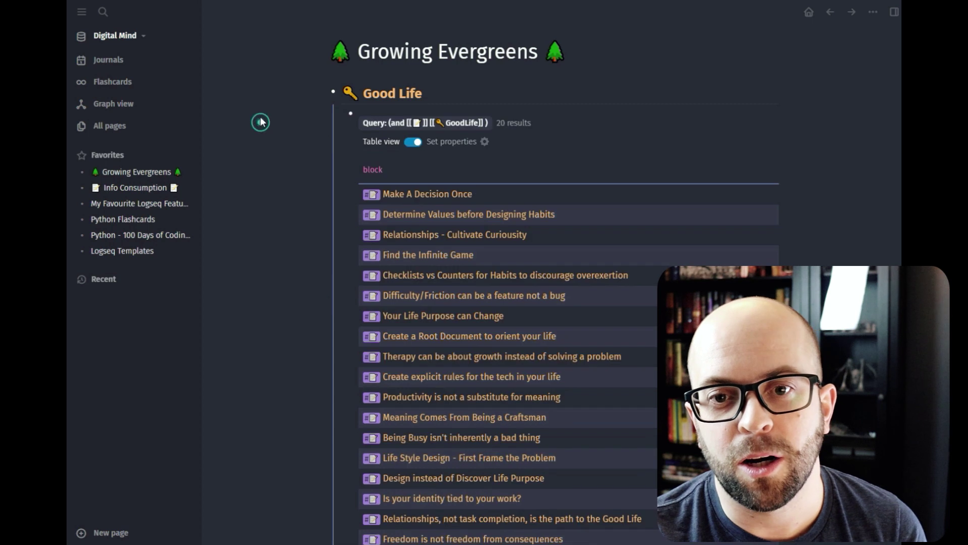
click(413, 143)
scroll(465, 201, down, 6)
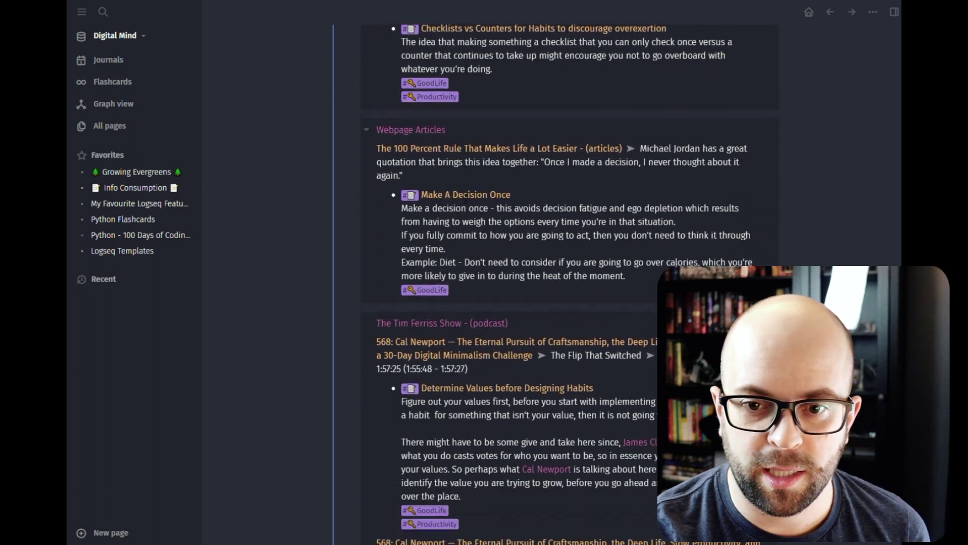
scroll(465, 201, down, 4)
scroll(454, 192, up, 10)
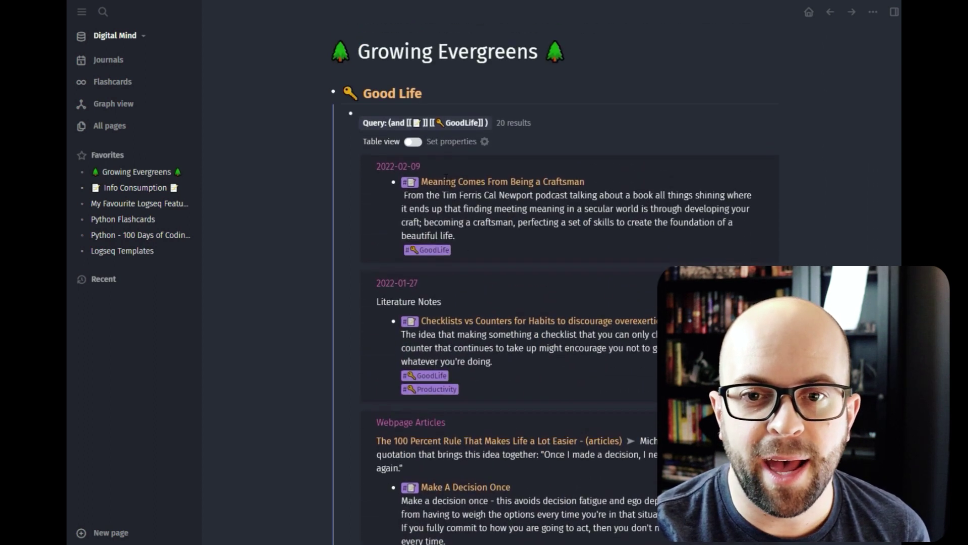
click(413, 142)
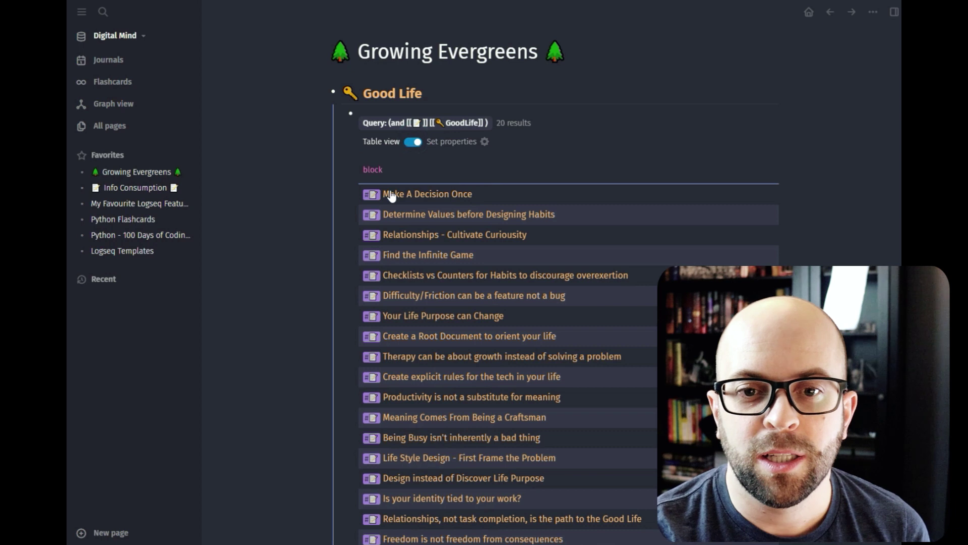
scroll(469, 214, down, 6)
scroll(470, 214, up, 6)
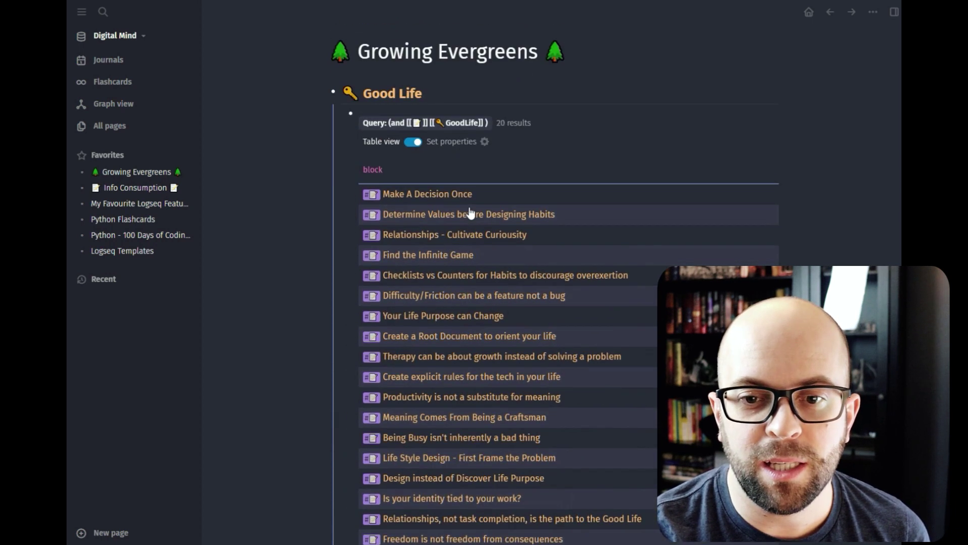
shift+click(449, 196)
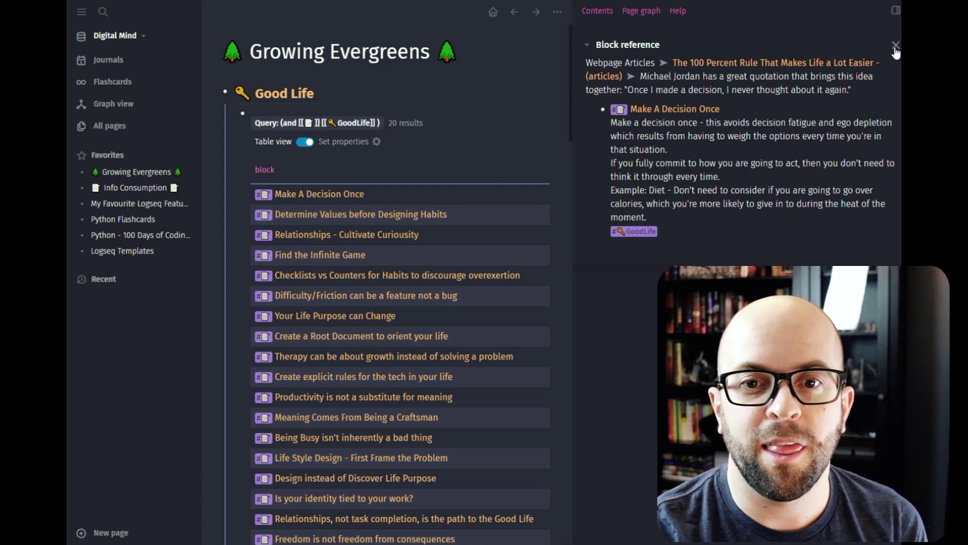
click(896, 47)
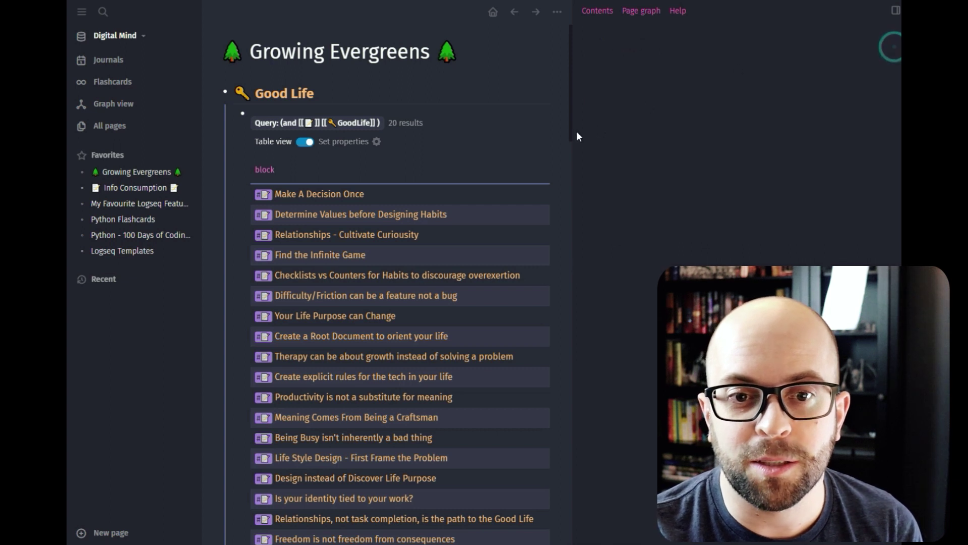
click(896, 11)
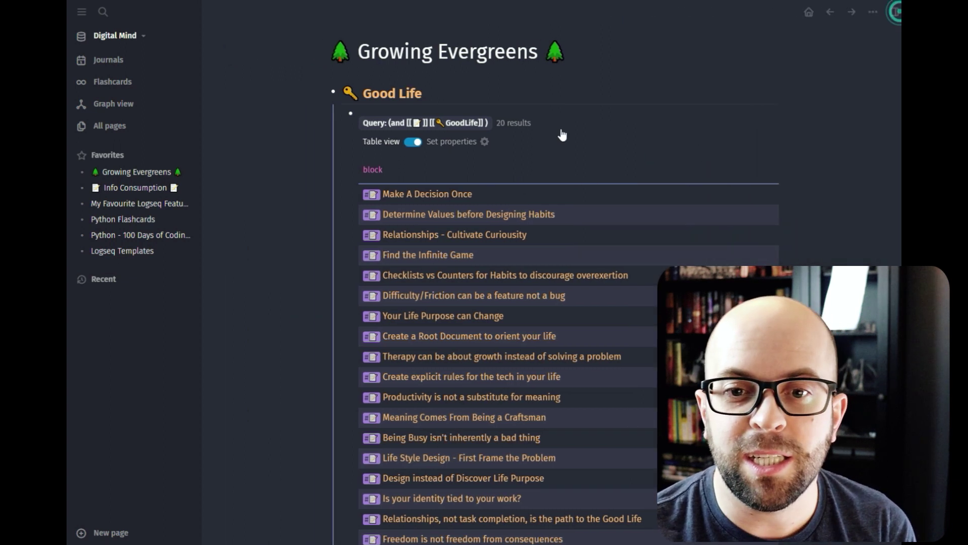
scroll(447, 198, down, 1)
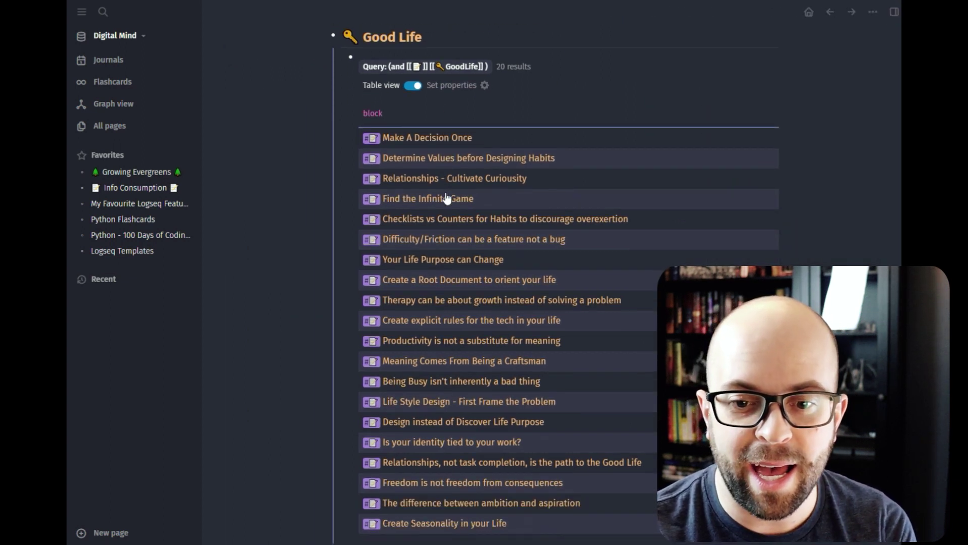
scroll(472, 231, up, 1)
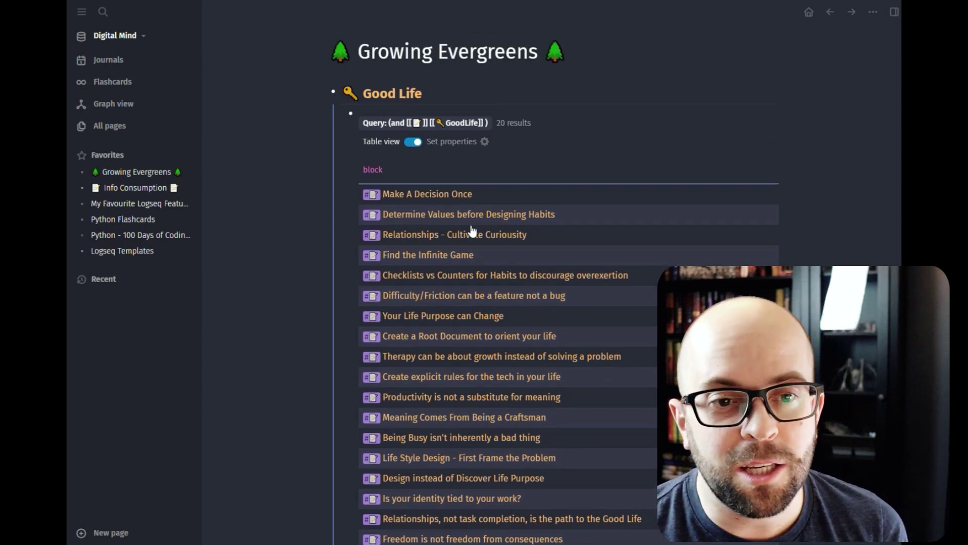
Step: Open Info Consumption, inspect the Python - 100 Days of Coding course page's properties, then return
click(135, 188)
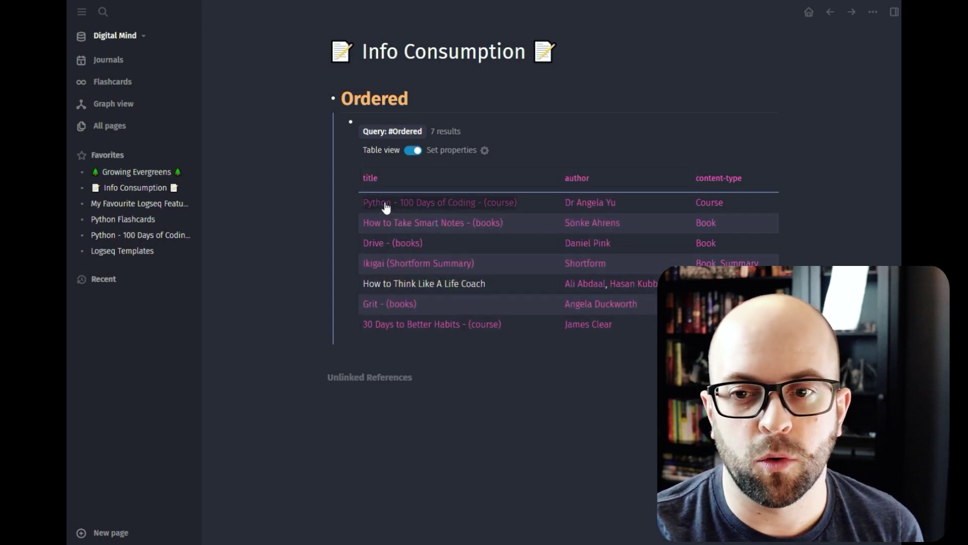
click(385, 202)
click(488, 130)
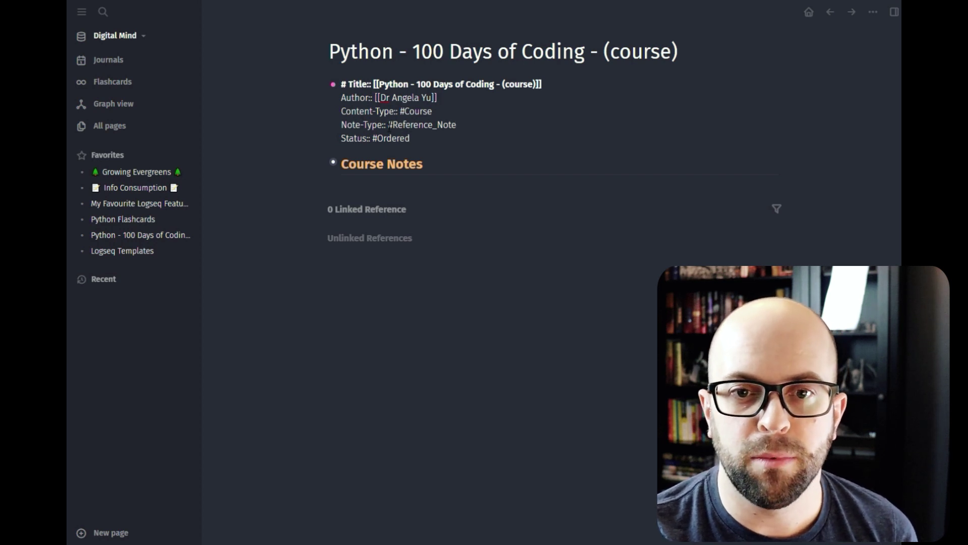
click(277, 119)
click(136, 188)
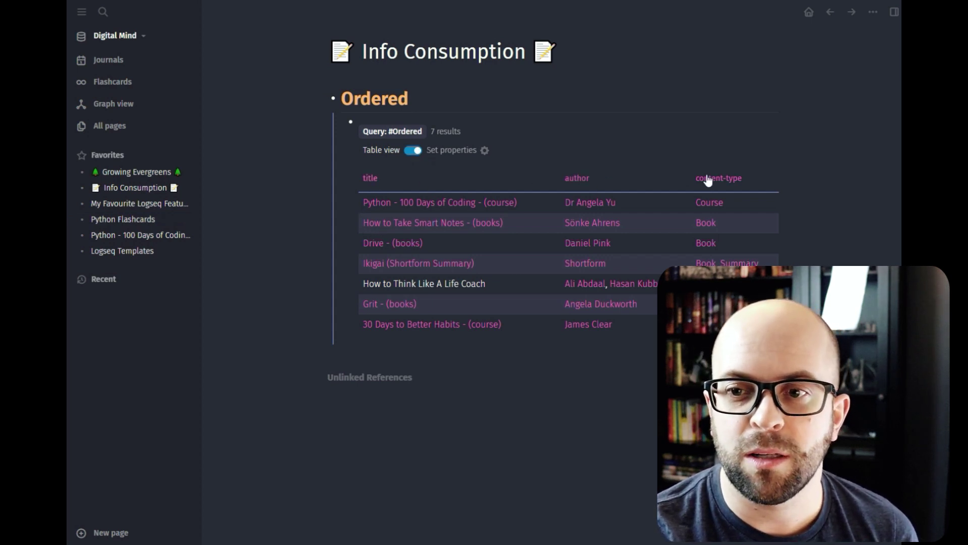
Step: Add a status column to the Ordered query table and check the query's raw text
click(483, 150)
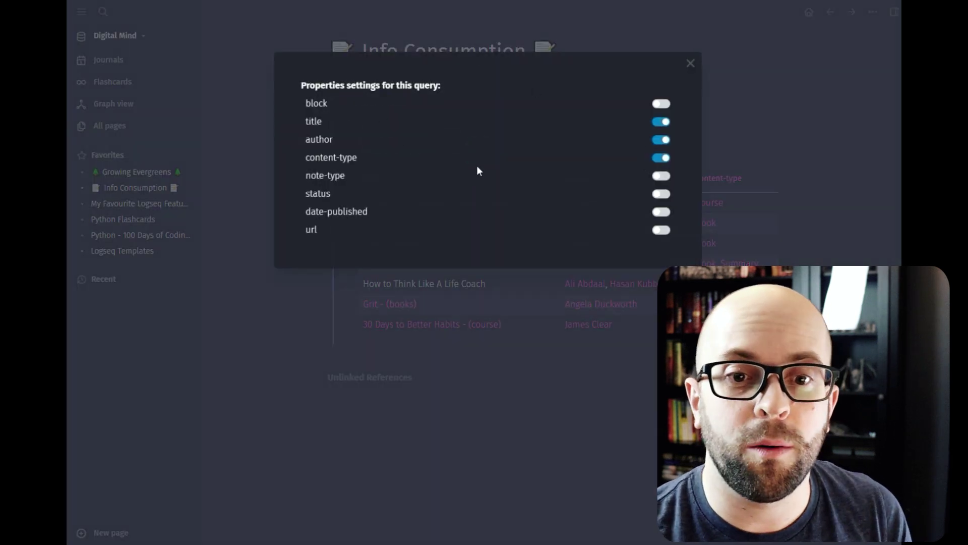
click(659, 194)
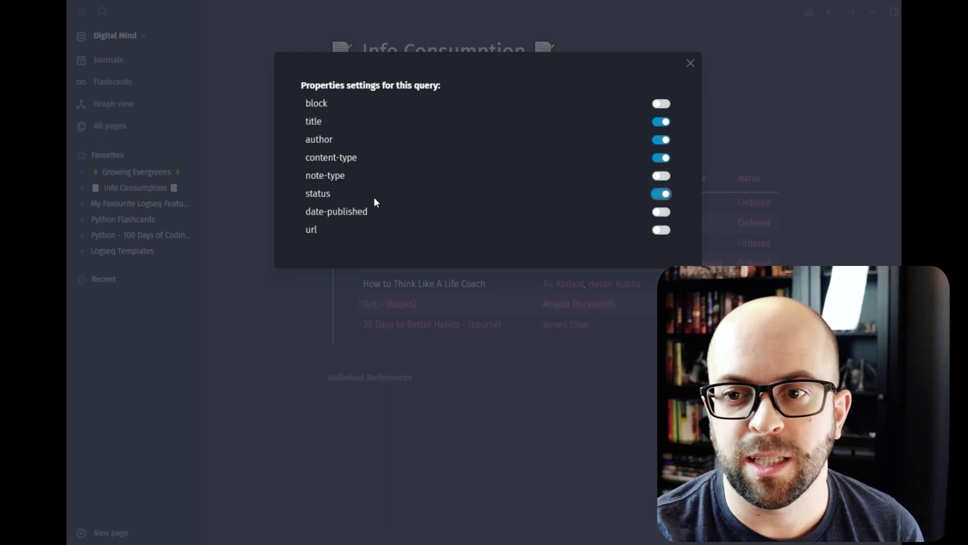
click(260, 185)
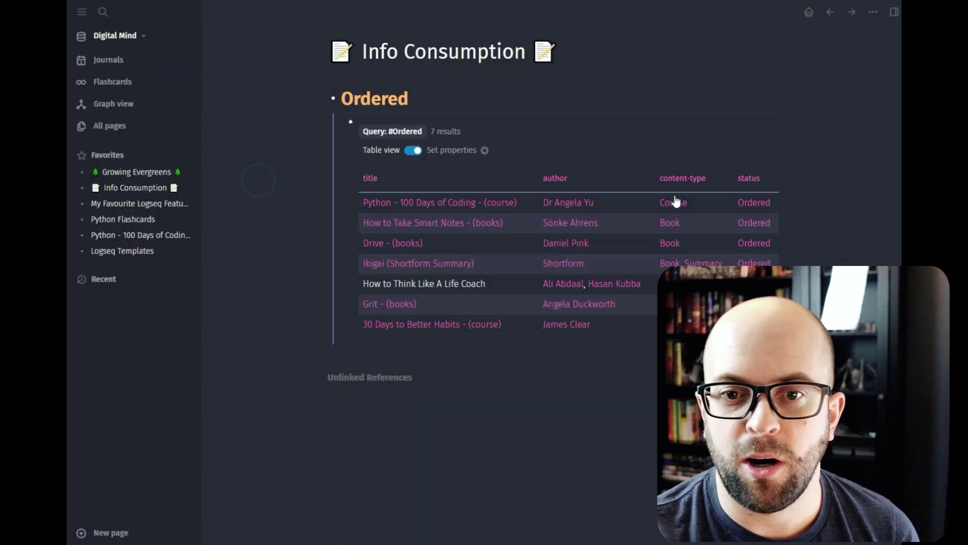
click(424, 121)
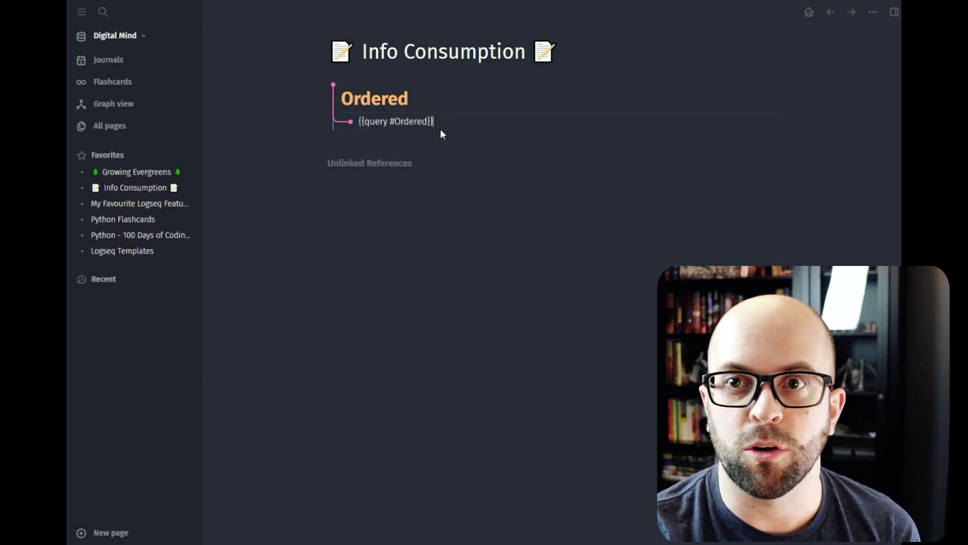
key(Escape)
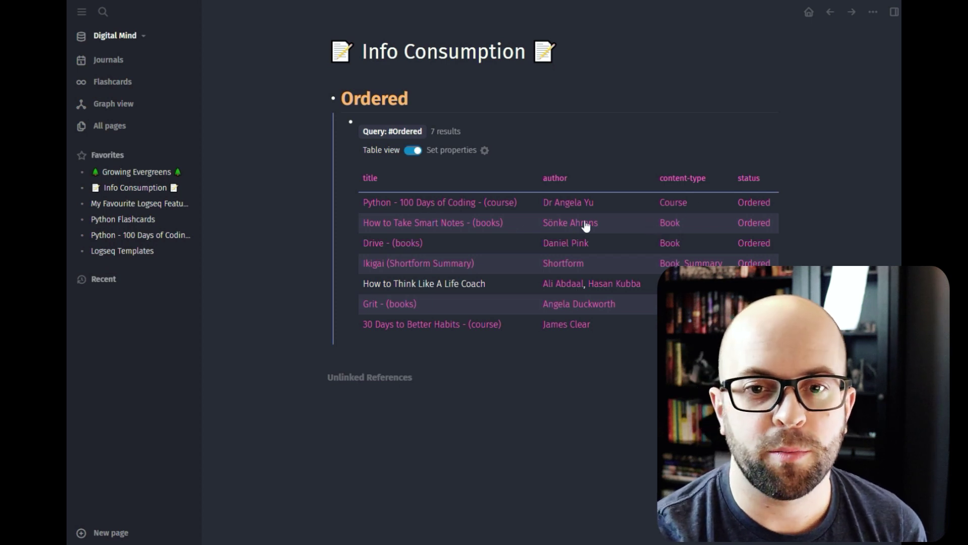
Step: Sort the Ordered query results by author in ascending order
click(373, 183)
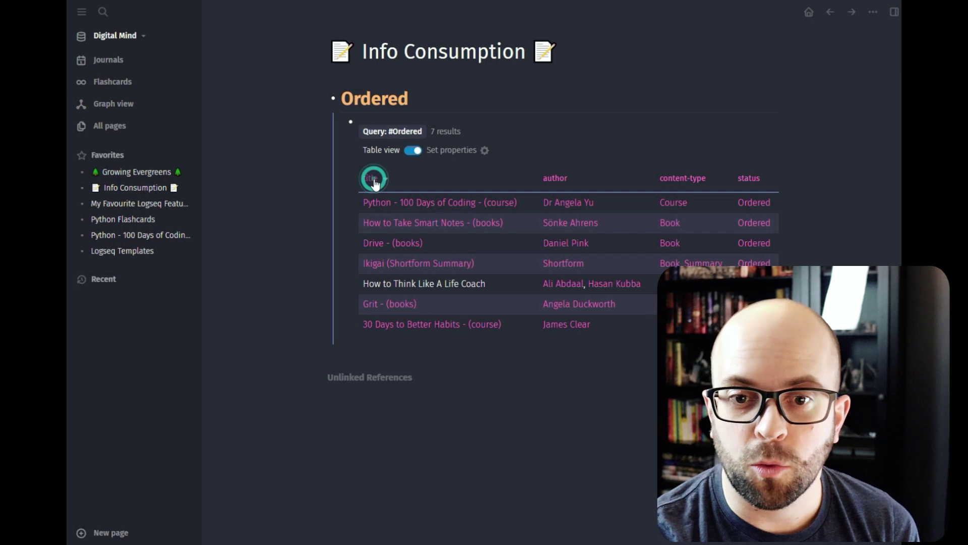
click(553, 183)
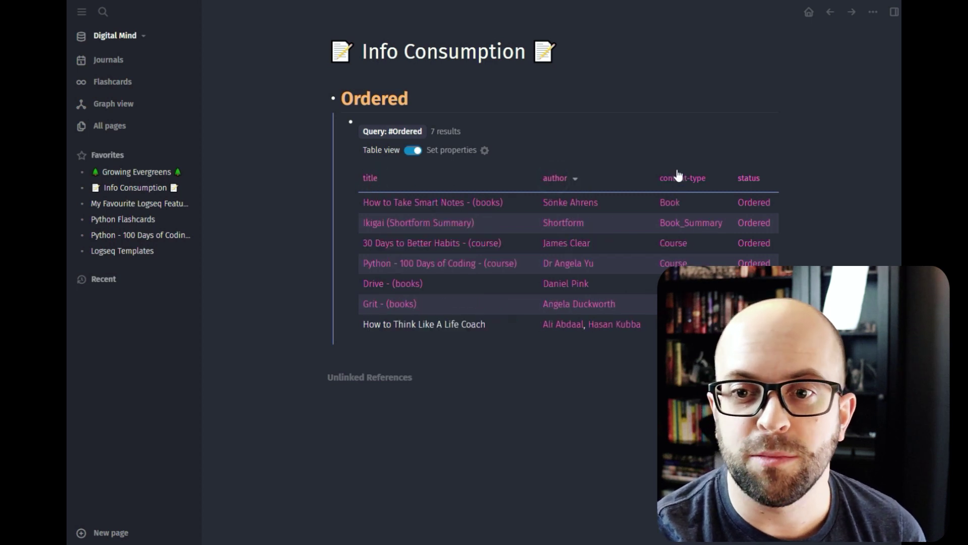
click(561, 180)
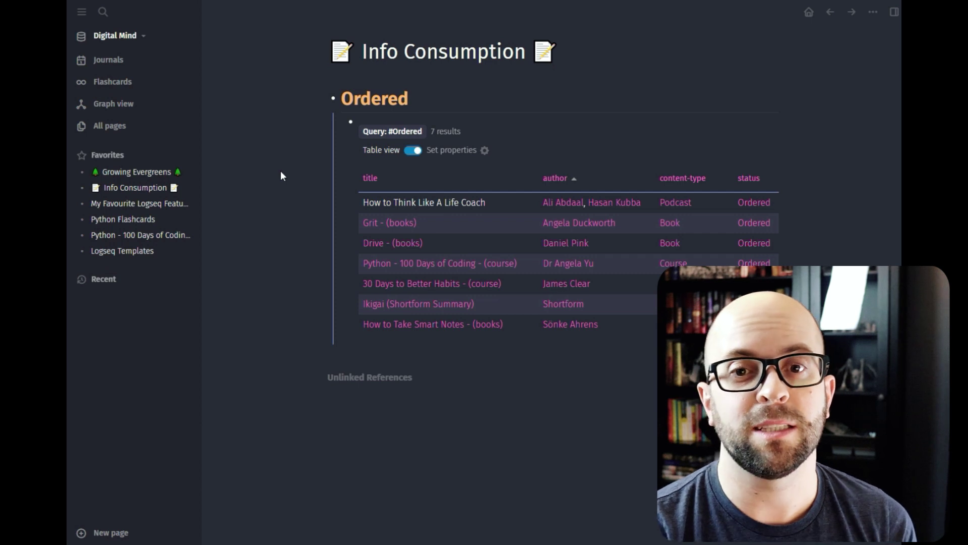
Step: Return to My Favourite Logseq Features and reveal Built In Plugin Store as the Bonus
click(161, 204)
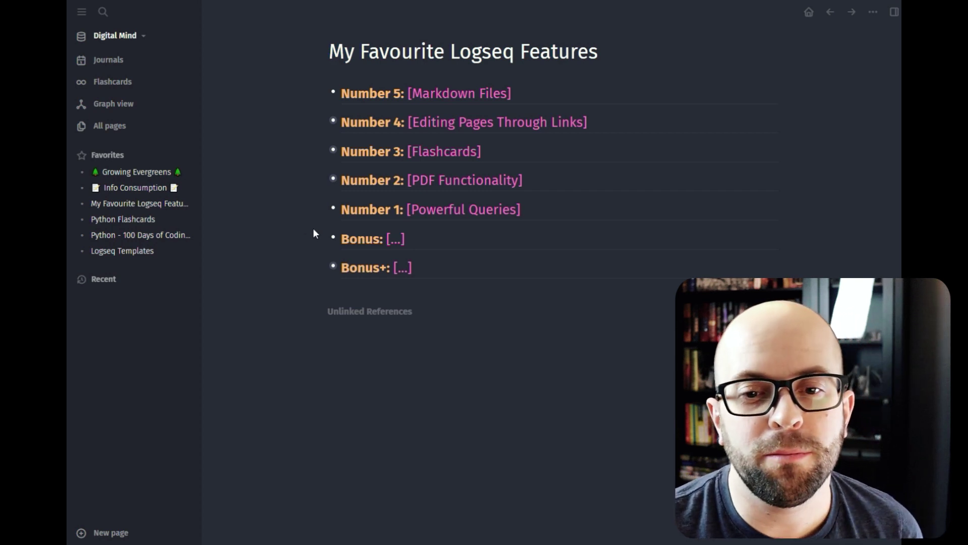
click(403, 239)
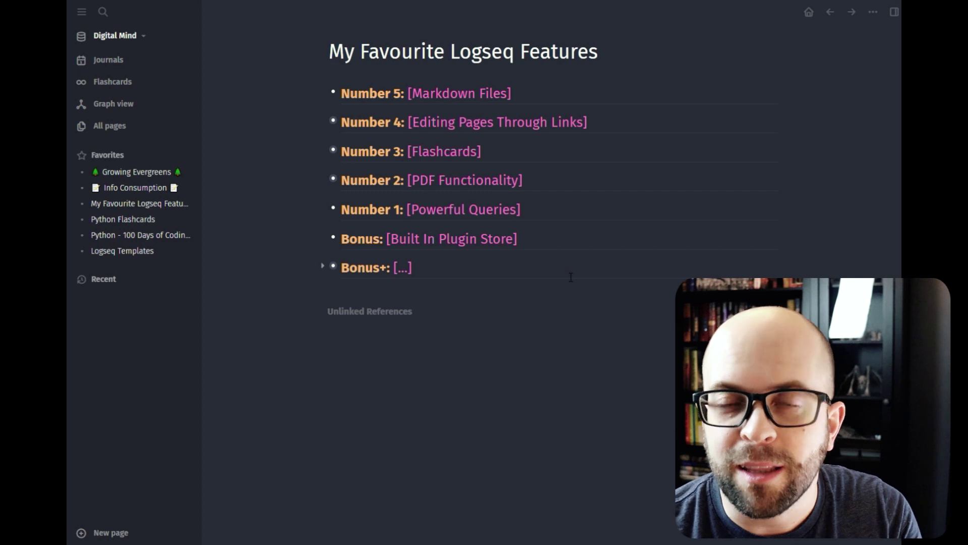
click(873, 13)
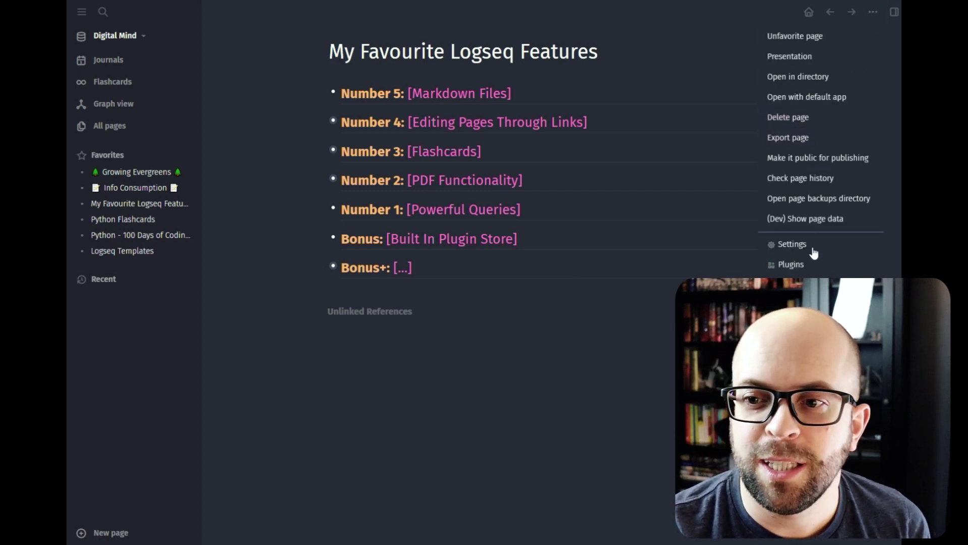
click(804, 267)
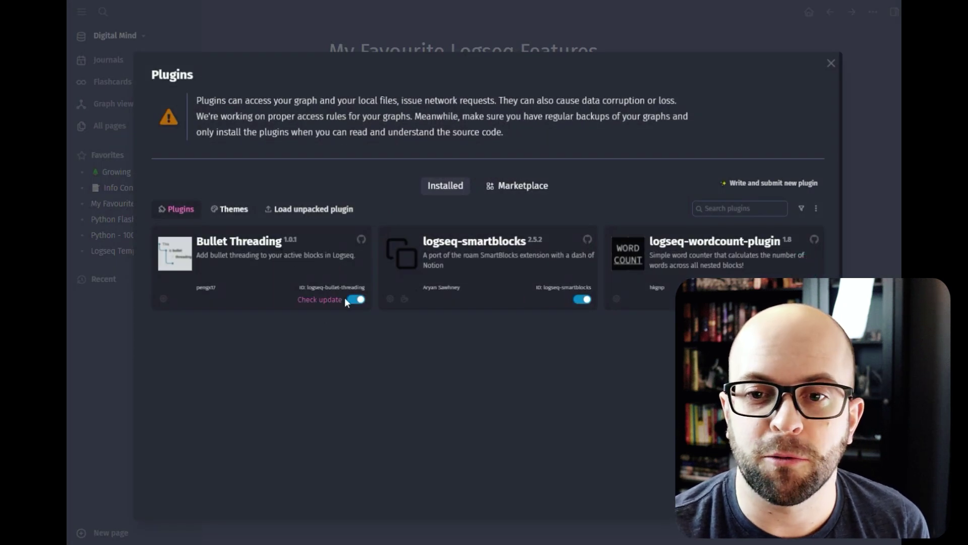
click(514, 188)
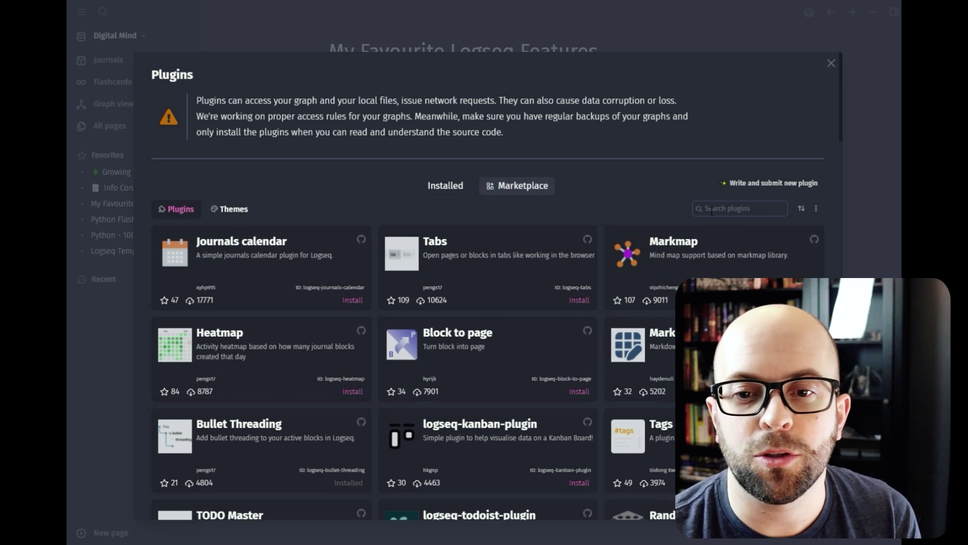
scroll(489, 297, down, 6)
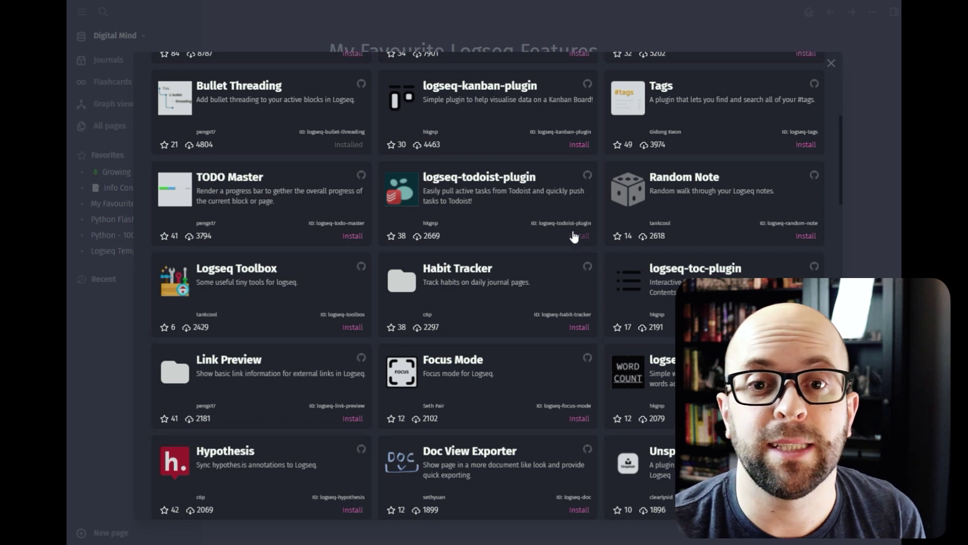
click(259, 39)
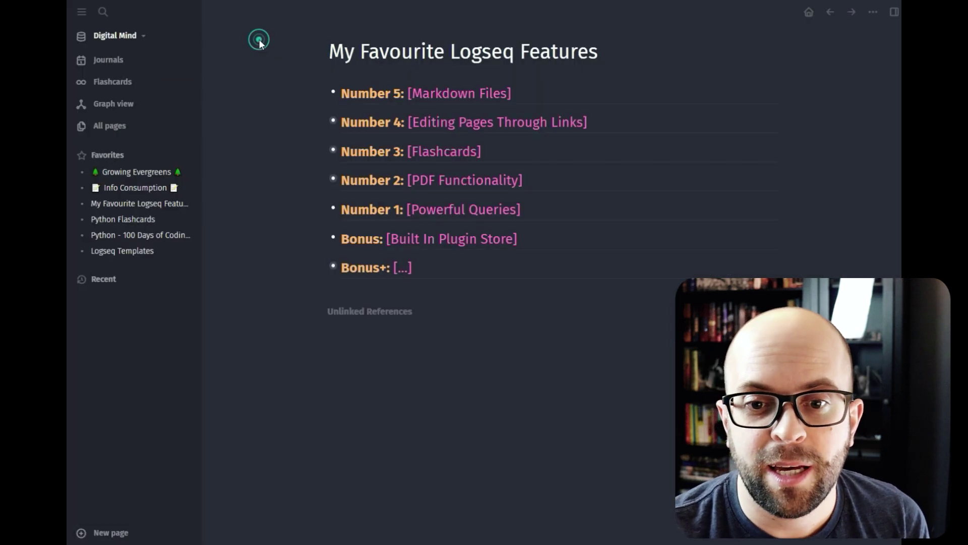
Step: Reveal 'Free!!' as the Bonus+ feature and expand it to show the logseq.com child
click(407, 270)
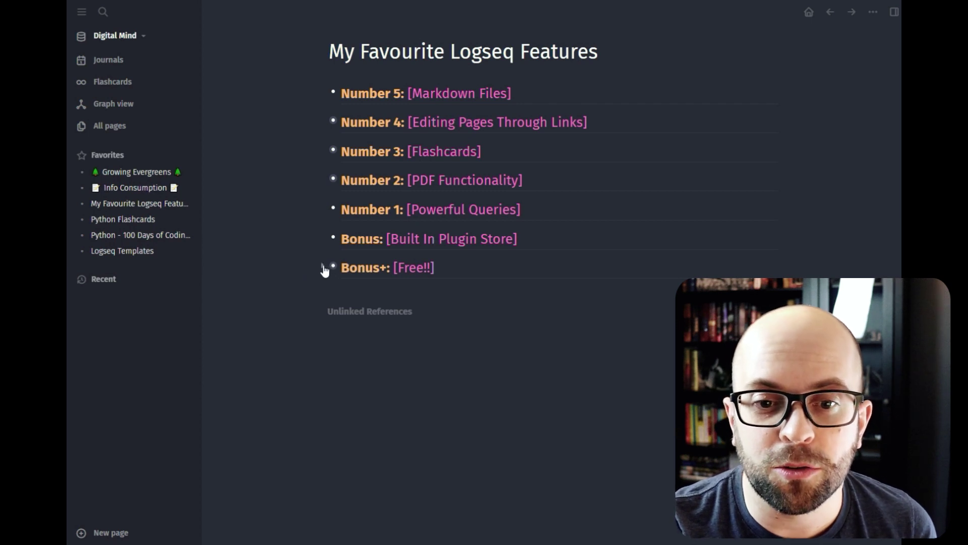
click(323, 266)
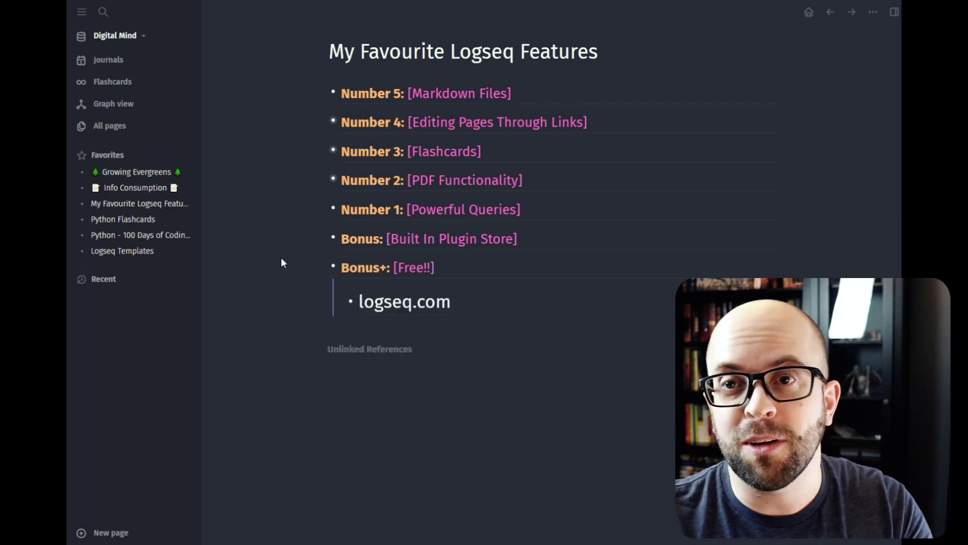